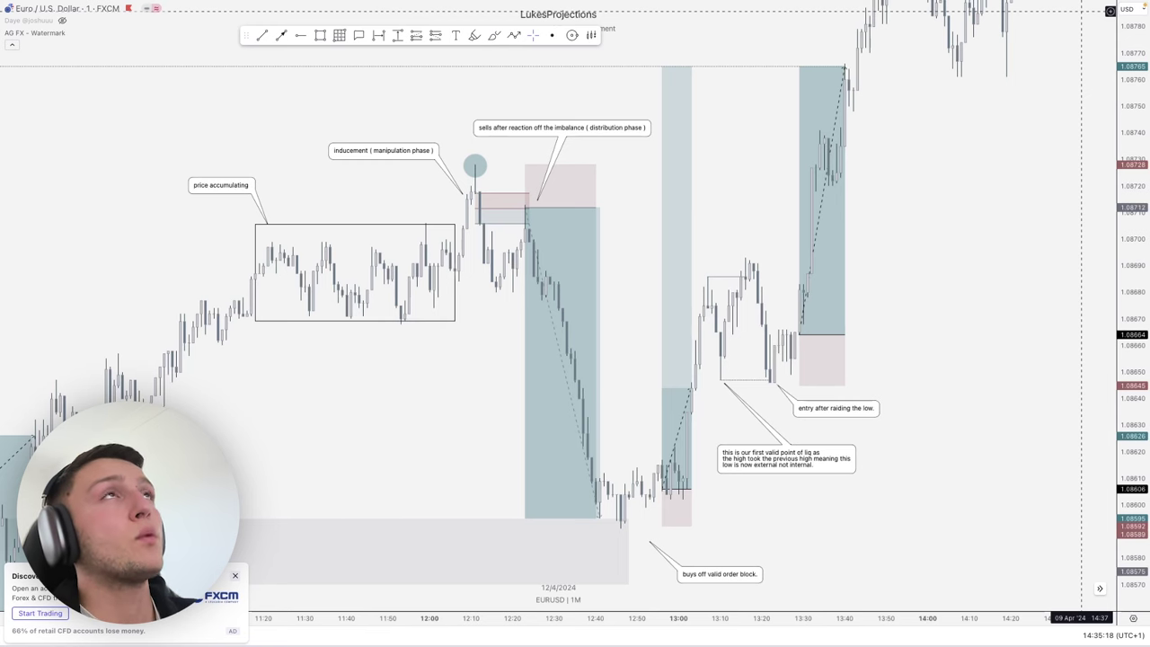
# Step: Brush a freehand dollar sign above the price accumulating range and another just below it
pyautogui.scroll(-3, 413, 438)
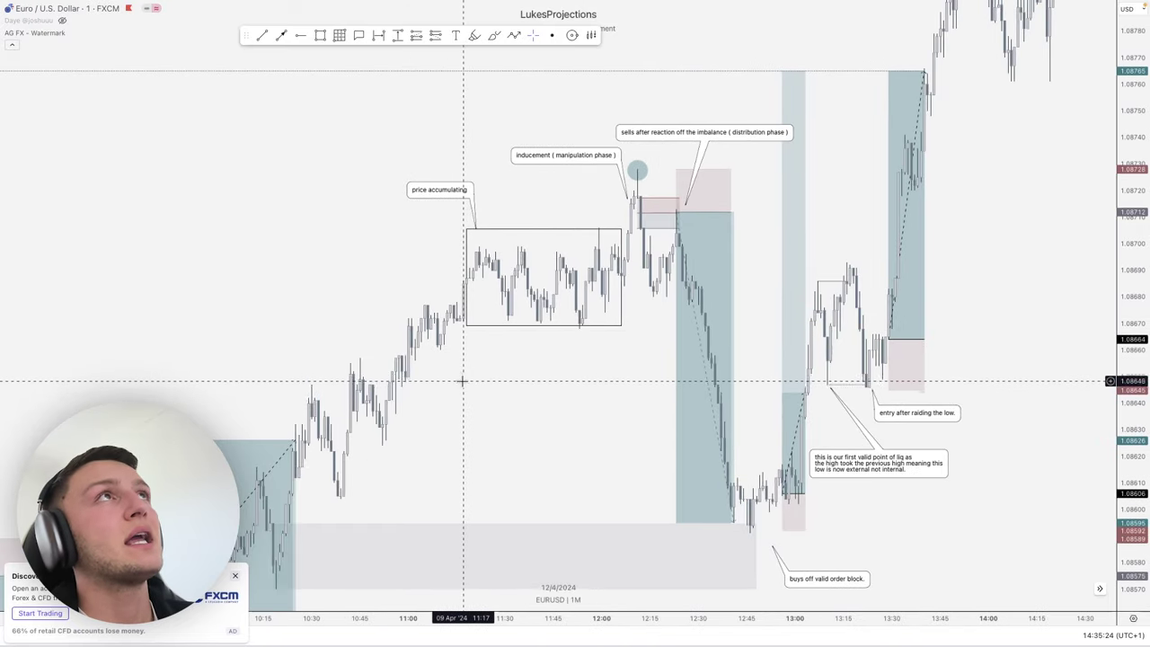
pyautogui.moveTo(505, 387); pyautogui.dragTo(498, 405)
pyautogui.scroll(3, 752, 438)
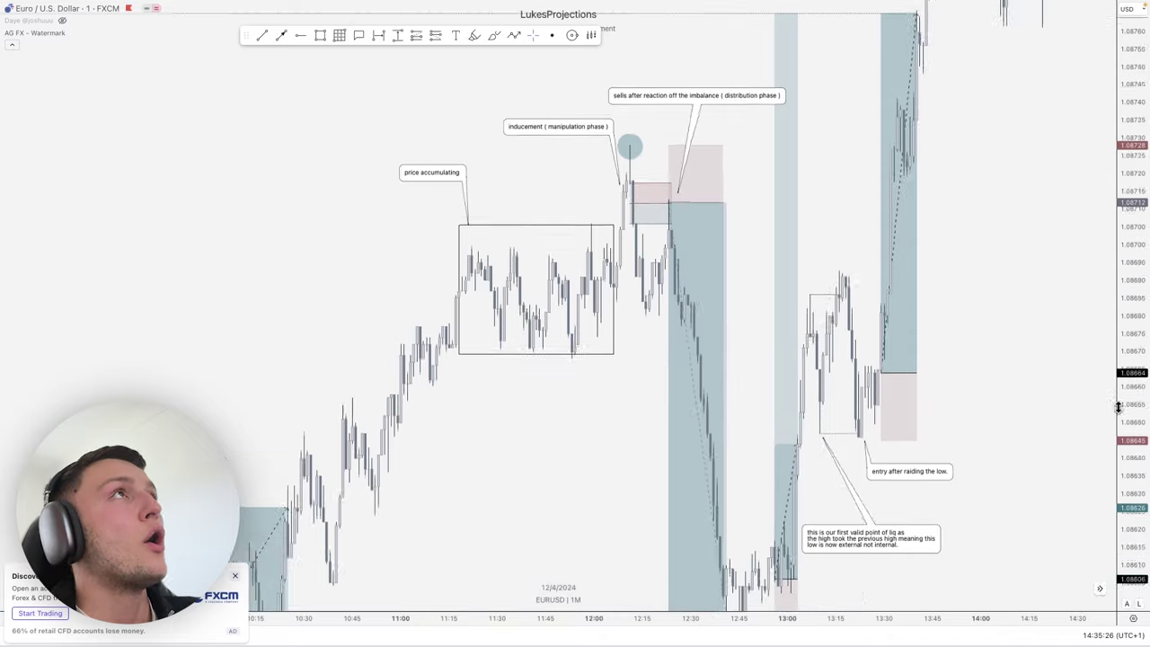
pyautogui.scroll(2, 432, 482)
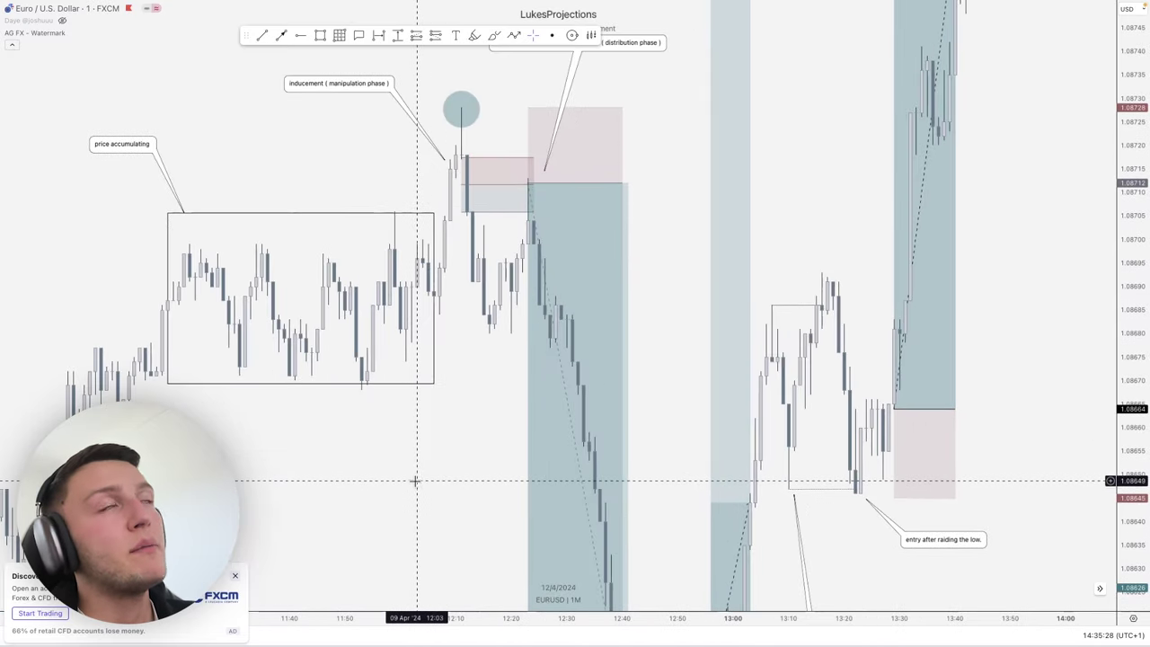
pyautogui.moveTo(417, 479); pyautogui.dragTo(536, 497)
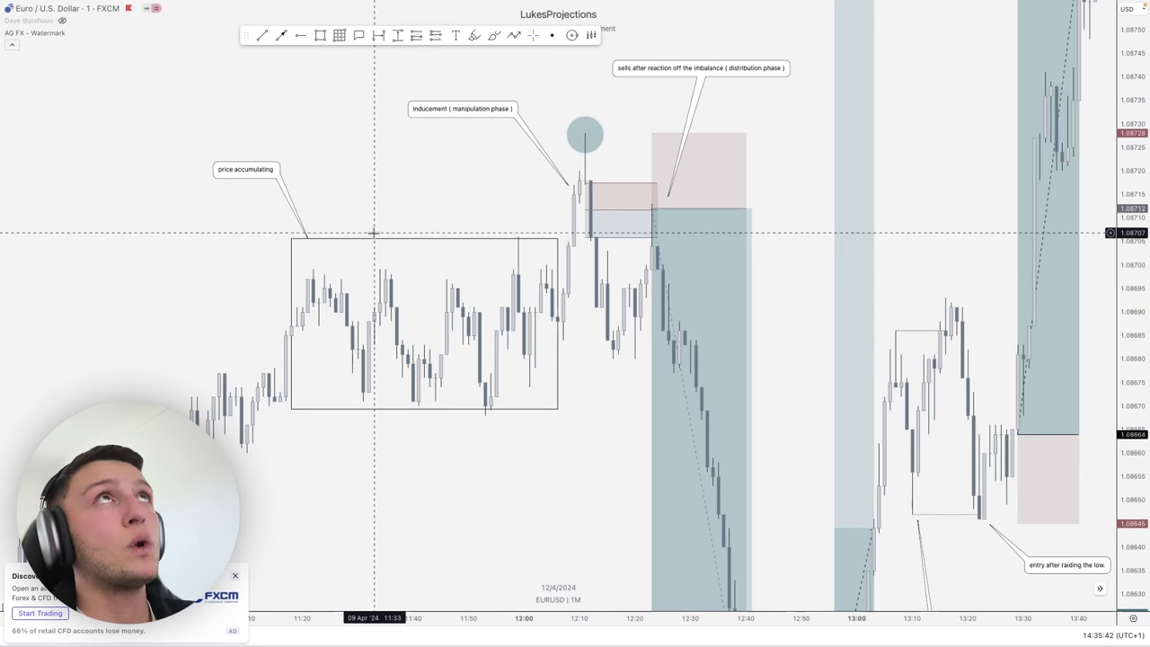
pyautogui.click(494, 35)
pyautogui.moveTo(403, 231)
pyautogui.mouseDown()
pyautogui.moveTo(403, 203)
pyautogui.moveTo(402, 266)
pyautogui.mouseUp()
pyautogui.moveTo(434, 423)
pyautogui.mouseDown()
pyautogui.moveTo(413, 438)
pyautogui.moveTo(424, 449)
pyautogui.mouseUp()
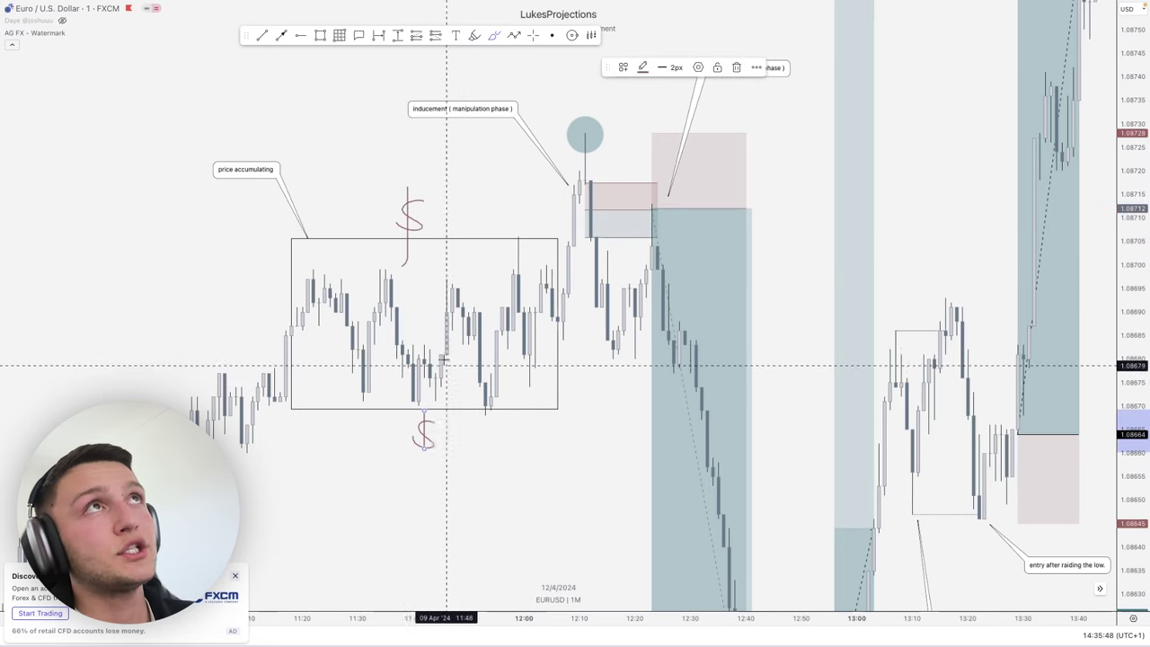
# Step: Brush a downward and an upward arrow beside the range, circle the inducement high, and trace a line along the range's upper edge
pyautogui.moveTo(574, 479)
pyautogui.mouseDown()
pyautogui.moveTo(593, 539)
pyautogui.moveTo(573, 528)
pyautogui.moveTo(602, 515)
pyautogui.mouseUp()
pyautogui.moveTo(690, 218)
pyautogui.mouseDown()
pyautogui.moveTo(692, 113)
pyautogui.moveTo(723, 153)
pyautogui.mouseUp()
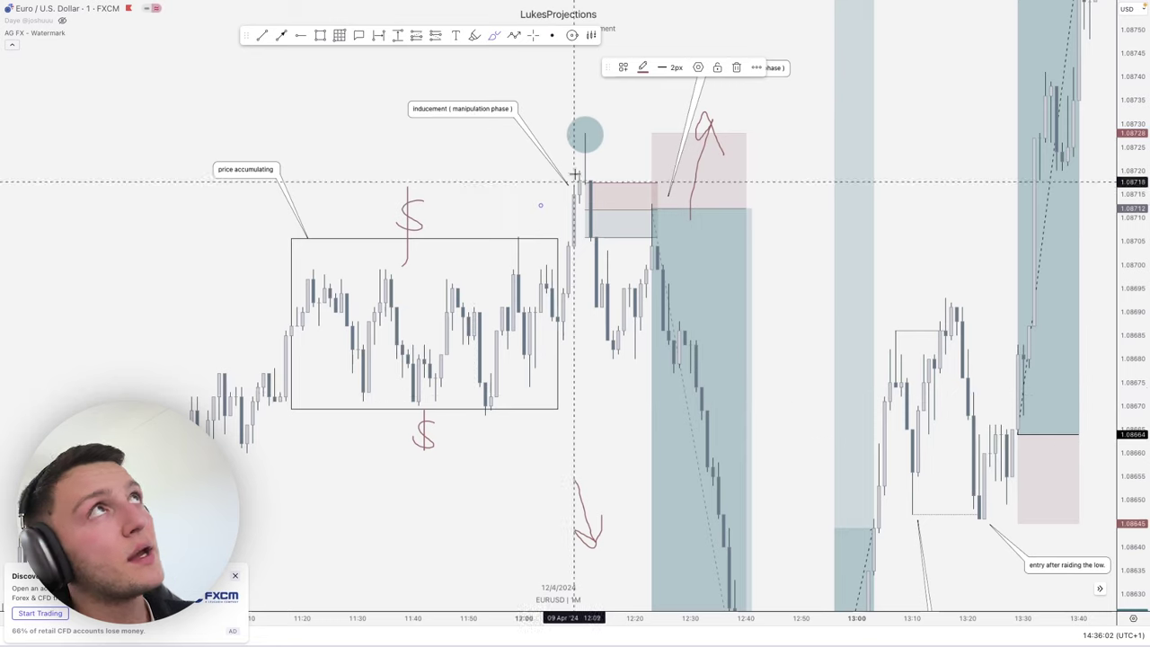
pyautogui.moveTo(589, 119); pyautogui.dragTo(597, 120)
pyautogui.moveTo(339, 232); pyautogui.dragTo(519, 230)
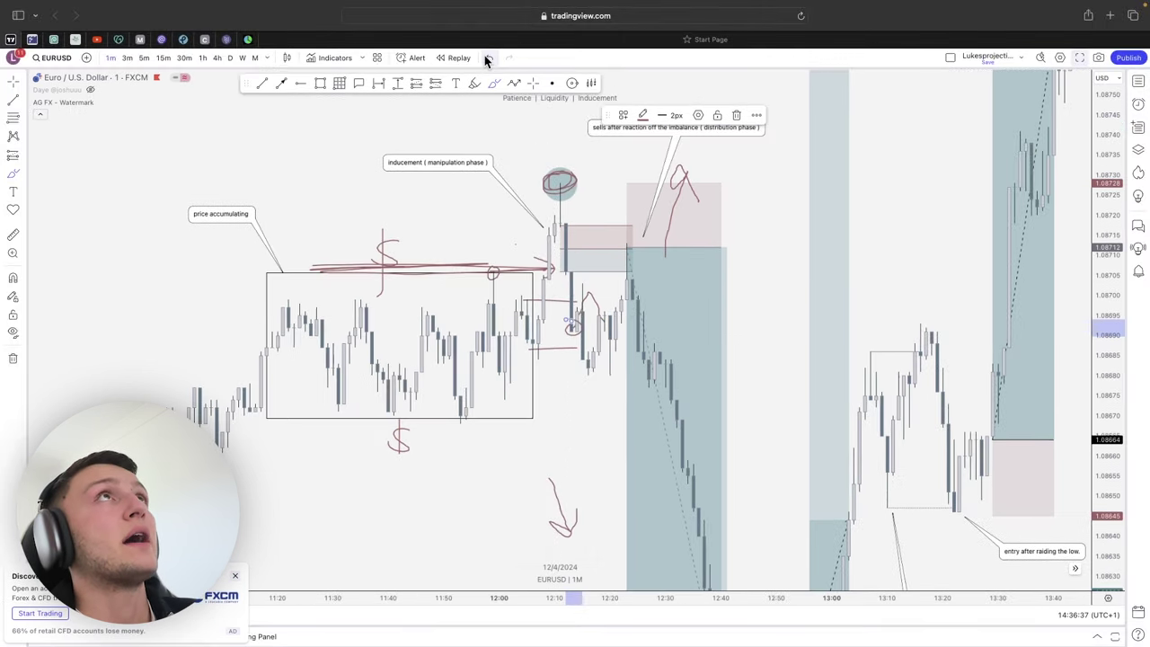
# Step: Undo the brush strokes back to the S-shaped stroke above the accumulation range
pyautogui.click(486, 58)
pyautogui.click(486, 58)
pyautogui.click(487, 58)
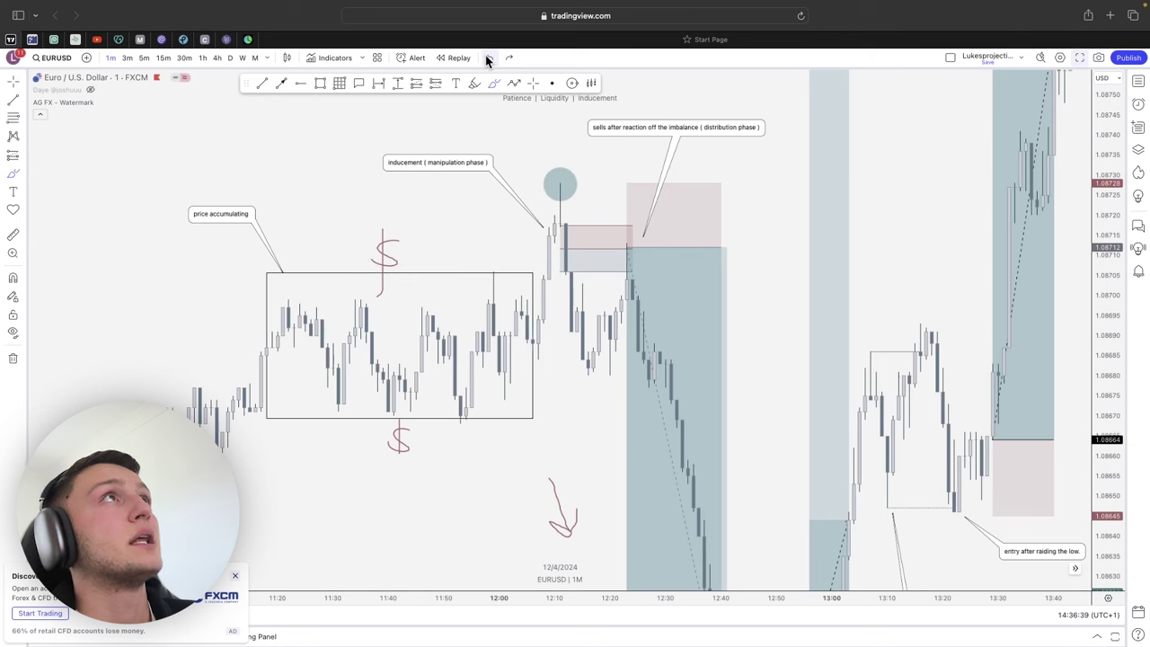
pyautogui.click(486, 58)
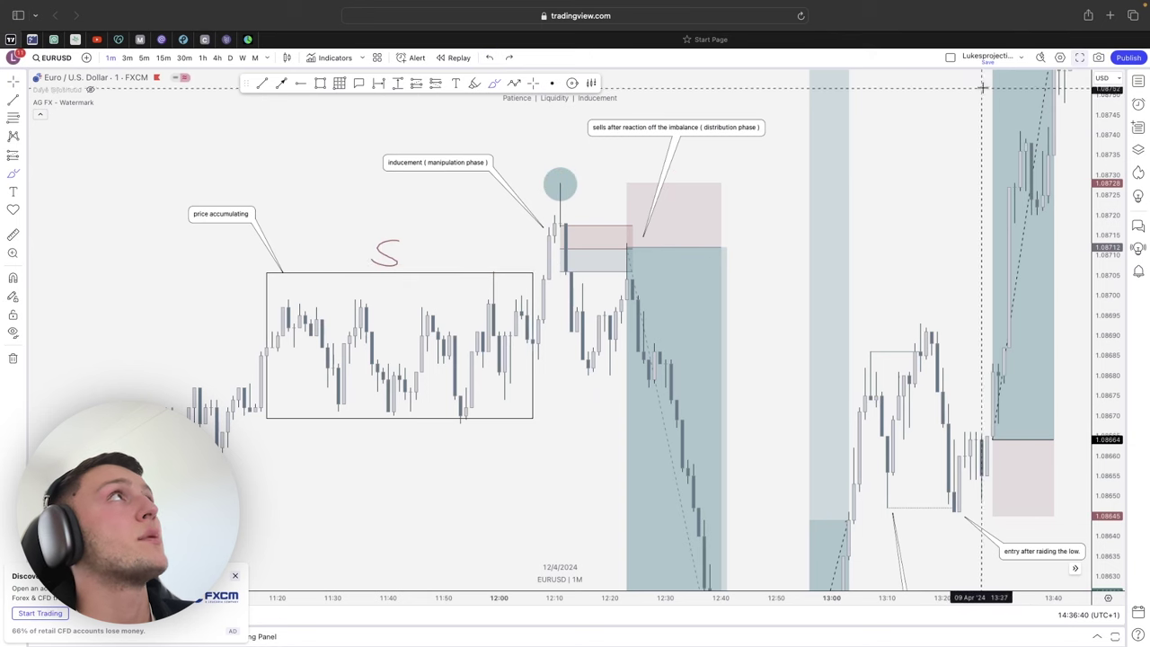
# Step: Return the chart to full screen and draw a horizontal trend line at about 1.08684 from the range's end to the 12:15 candle
pyautogui.click(1080, 60)
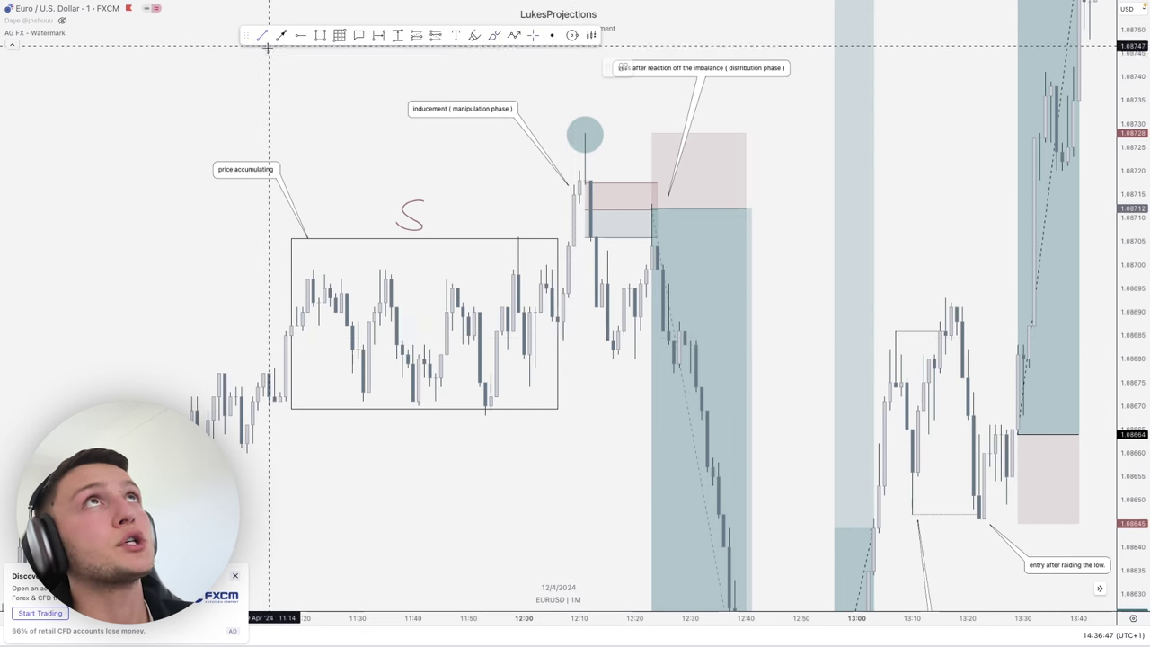
pyautogui.click(563, 340)
pyautogui.click(607, 340)
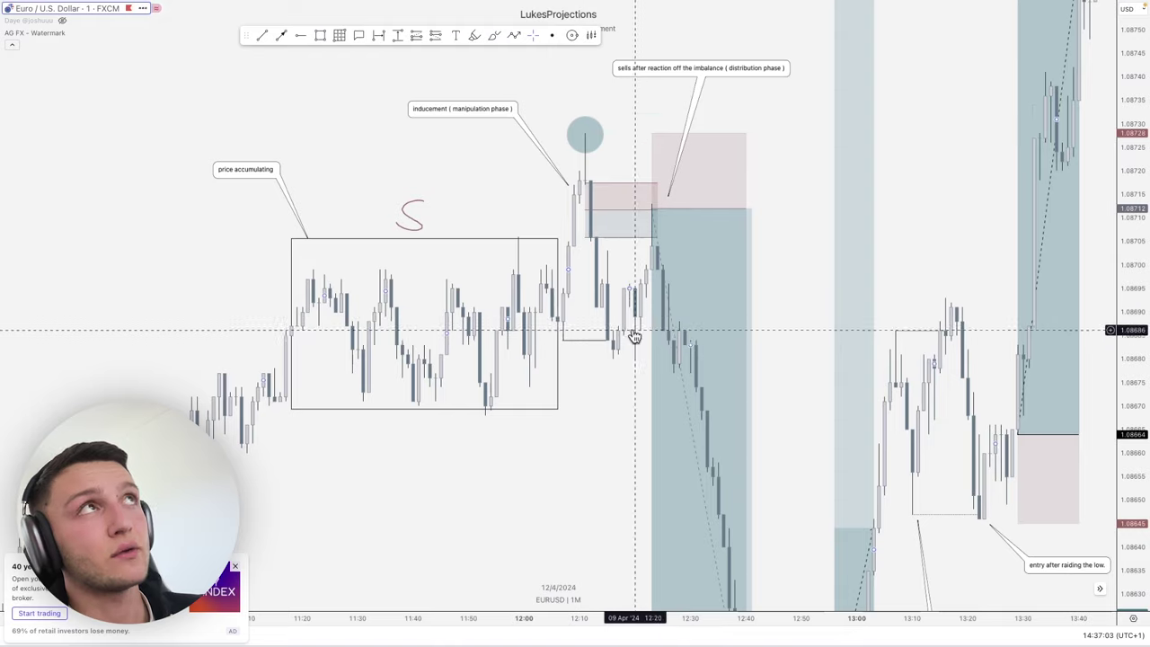
# Step: Draw a horizontal line at 1.08703 from the 12:15 candle's high to the candle at the sell entry
pyautogui.scroll(3, 633, 335)
pyautogui.moveTo(358, 242); pyautogui.dragTo(641, 408)
pyautogui.scroll(3, 591, 400)
pyautogui.moveTo(483, 383); pyautogui.dragTo(618, 370)
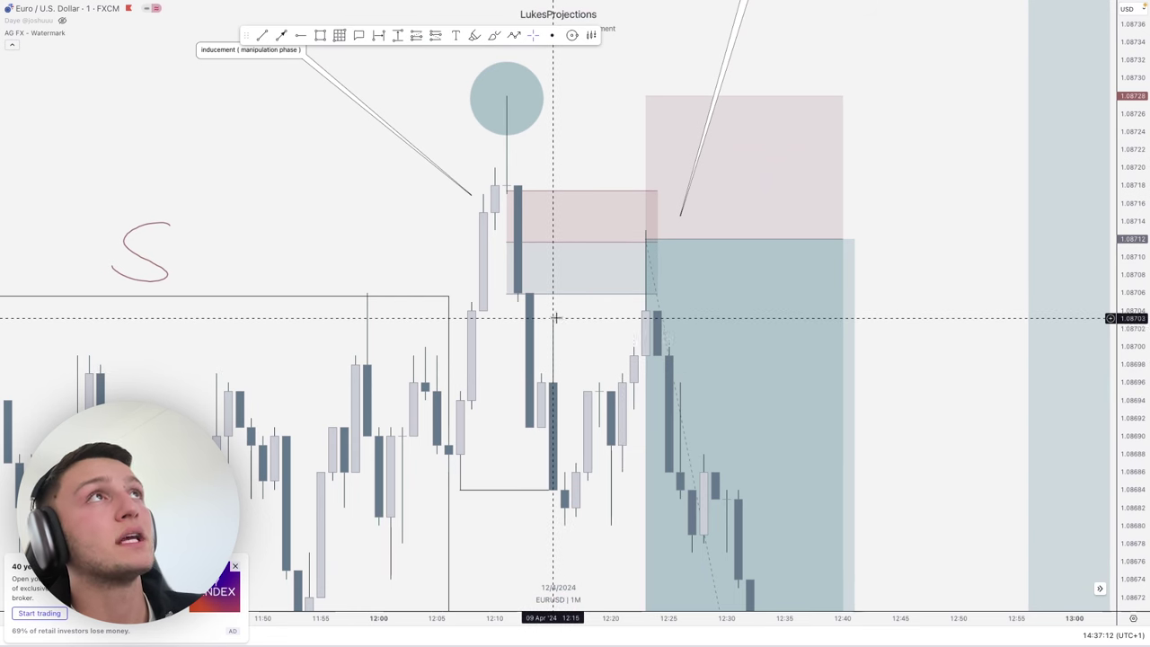
pyautogui.click(281, 36)
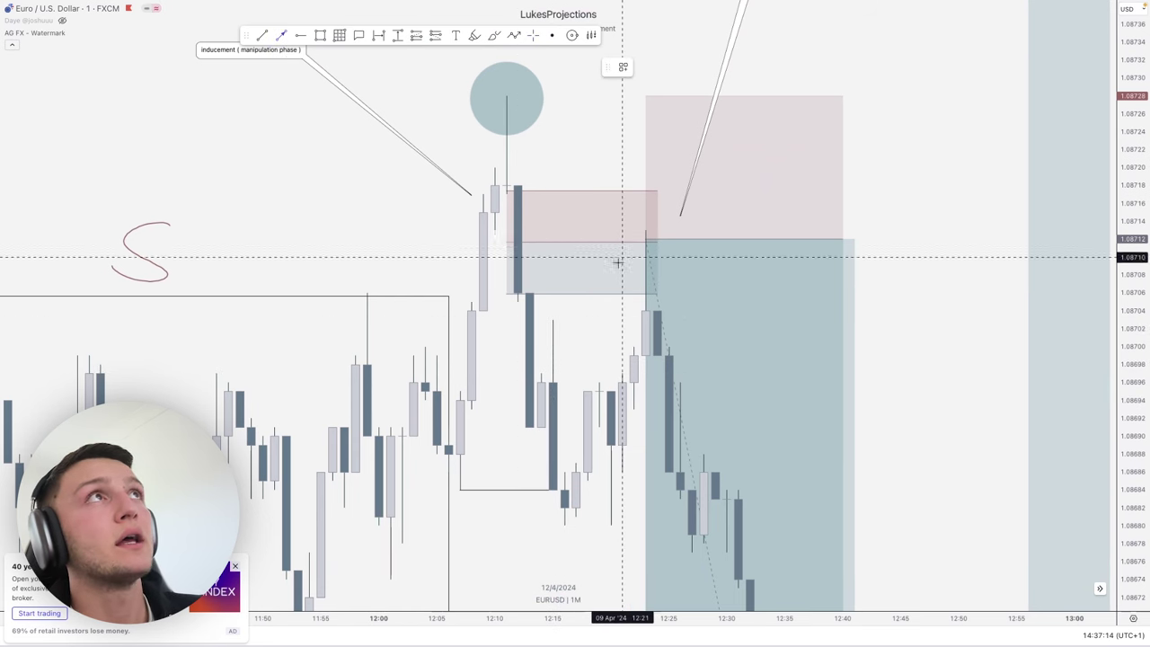
pyautogui.click(552, 320)
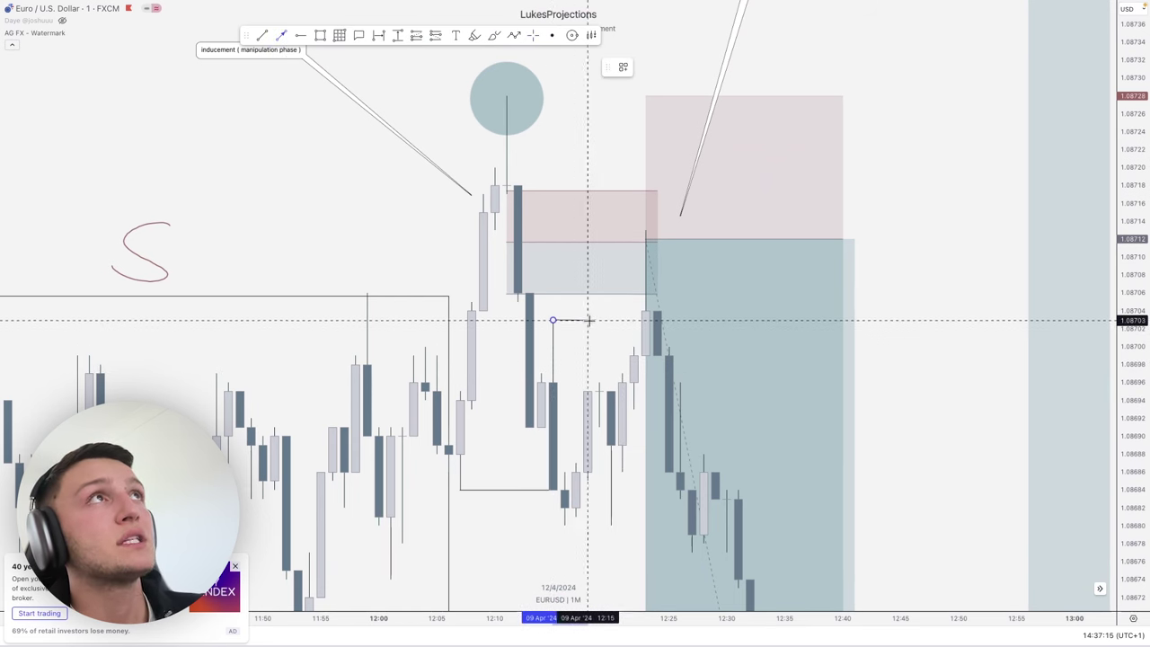
pyautogui.click(656, 319)
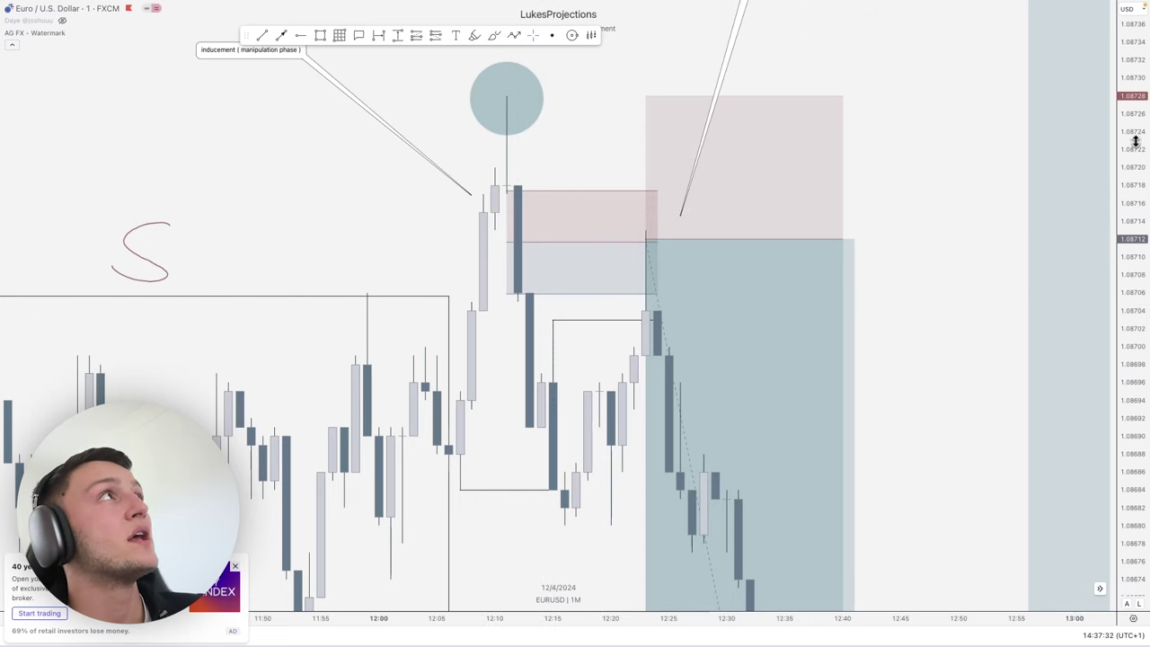
# Step: Switch the EURUSD chart to the 3-minute timeframe to view the order block and the move away from it
pyautogui.moveTo(1134, 141); pyautogui.dragTo(1133, 416)
pyautogui.scroll(-5, 1006, 415)
pyautogui.scroll(-3, 891, 415)
pyautogui.moveTo(837, 480); pyautogui.dragTo(755, 470)
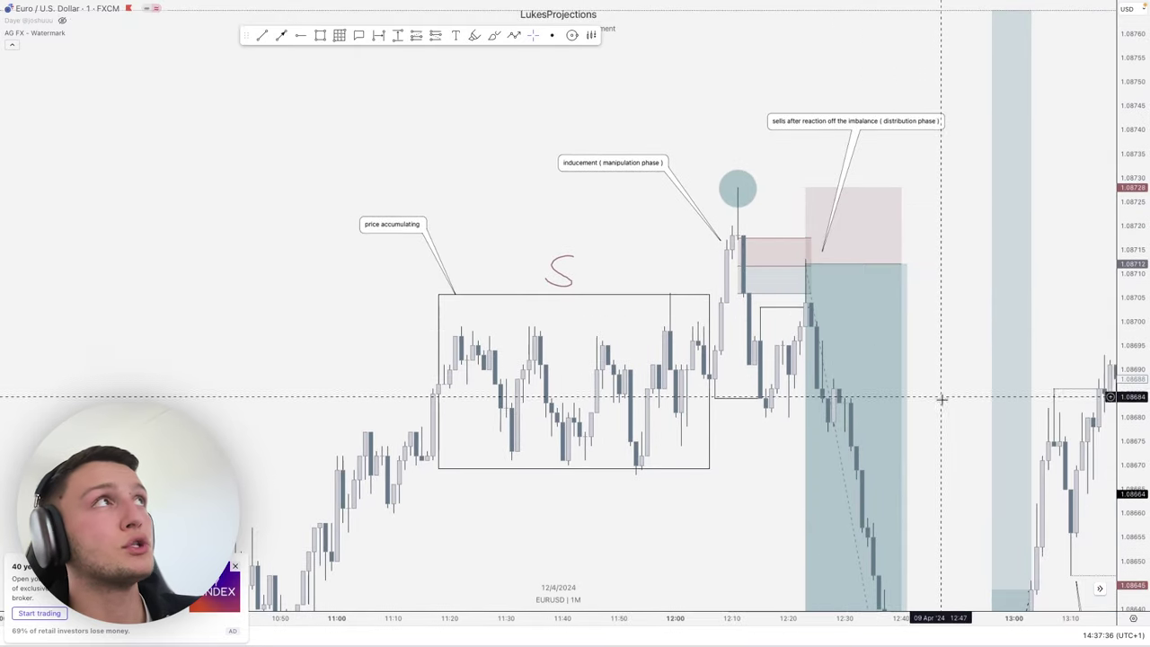
pyautogui.moveTo(942, 397); pyautogui.dragTo(937, 188)
pyautogui.scroll(-2, 887, 291)
pyautogui.scroll(-1, 888, 291)
pyautogui.moveTo(1139, 168); pyautogui.dragTo(1134, 449)
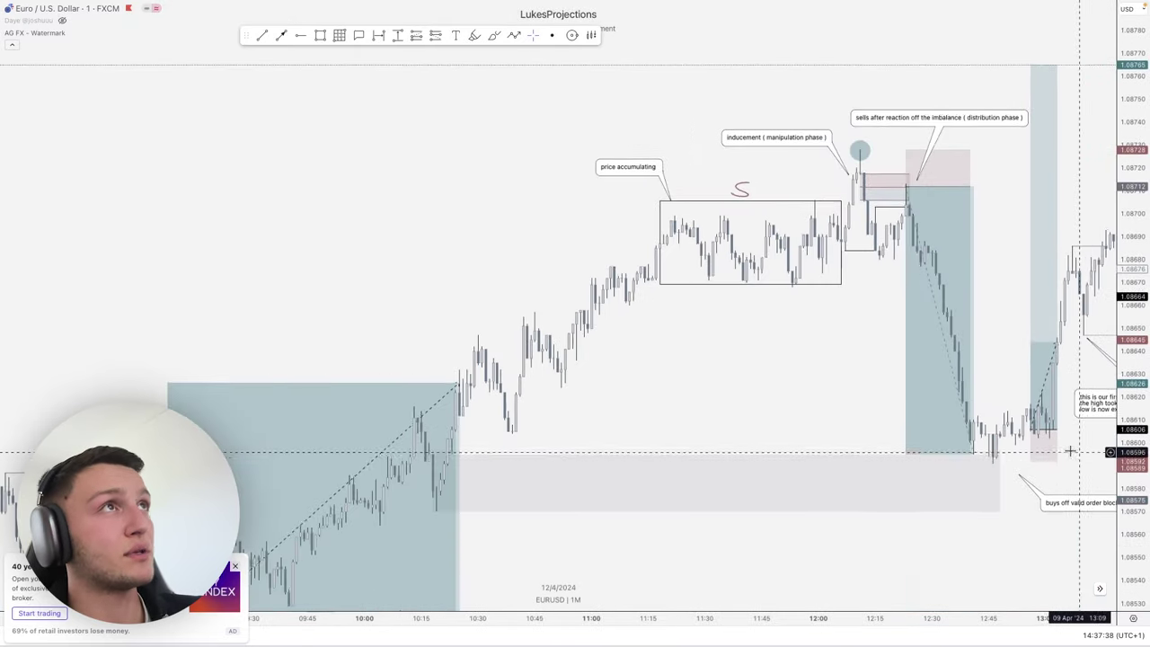
pyautogui.scroll(-2, 772, 381)
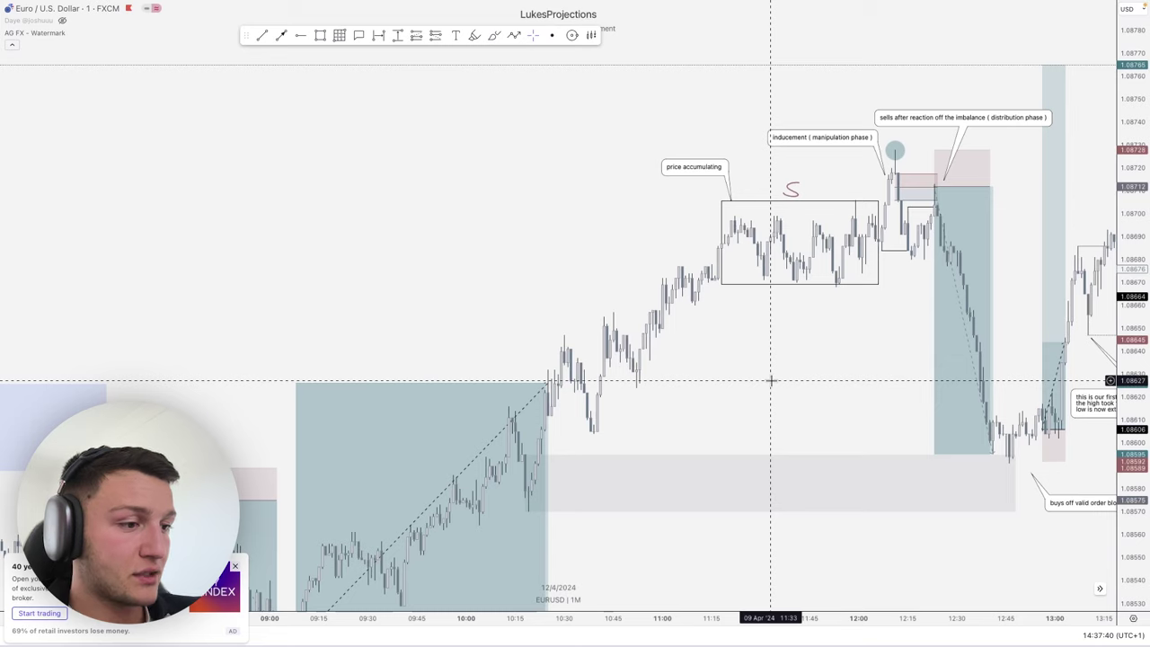
pyautogui.press('3')
pyautogui.press('Return')
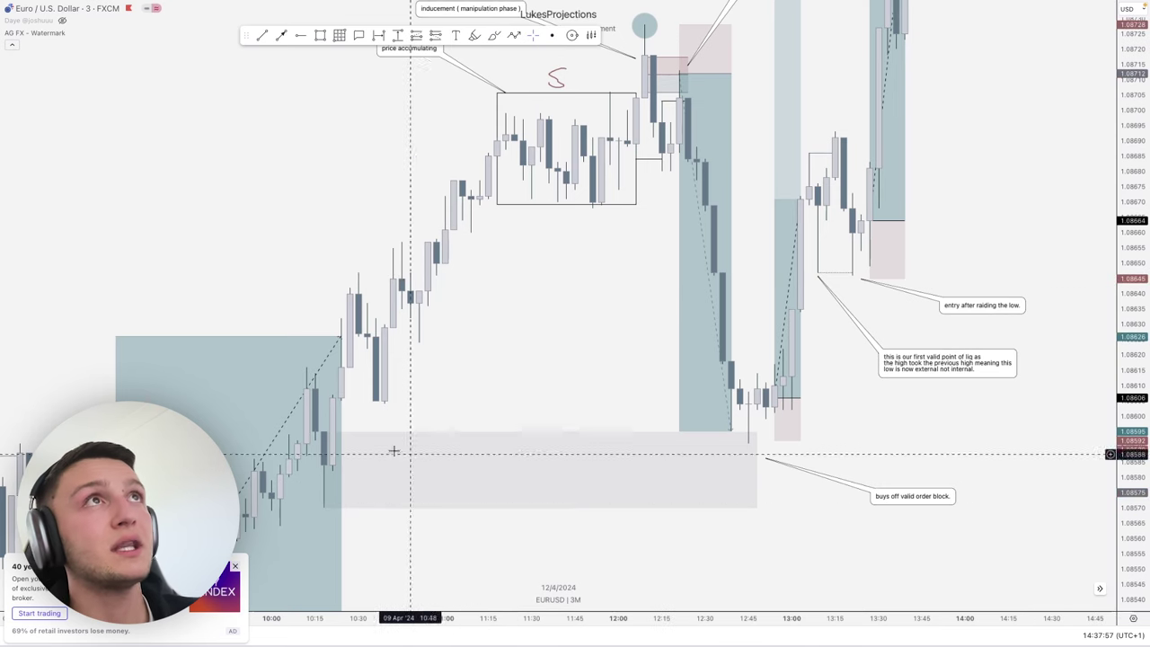
# Step: Box the pullback candles before 10:42 between 1.08605 and 1.08632, narrow the box to end at 10:42, and delete it
pyautogui.click(323, 432)
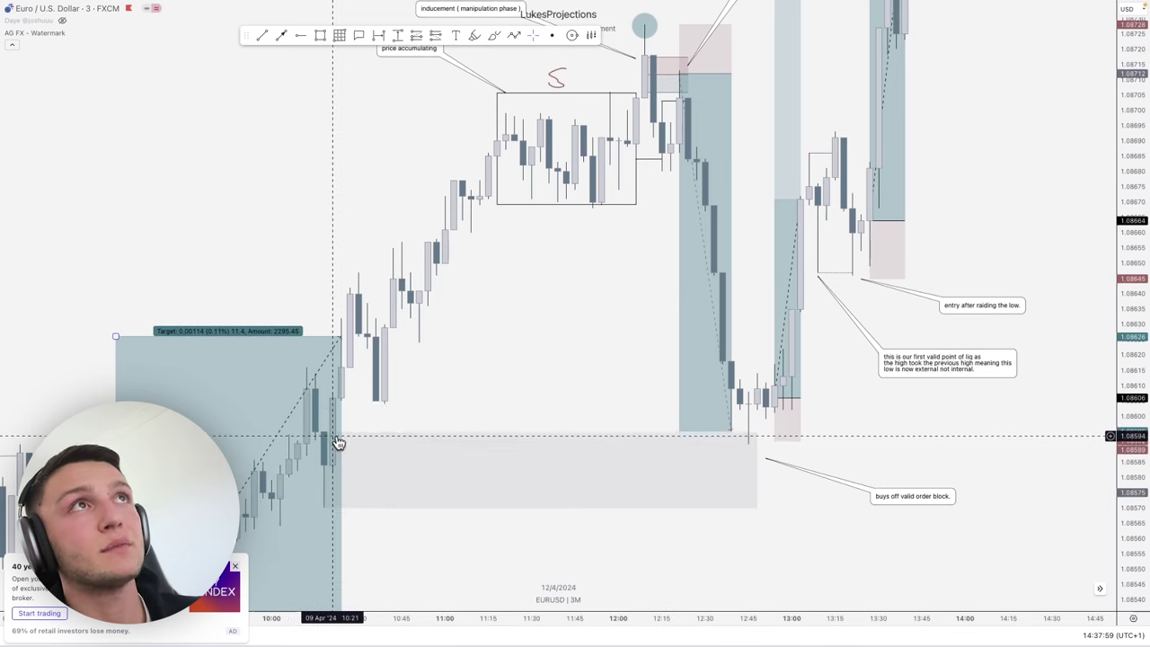
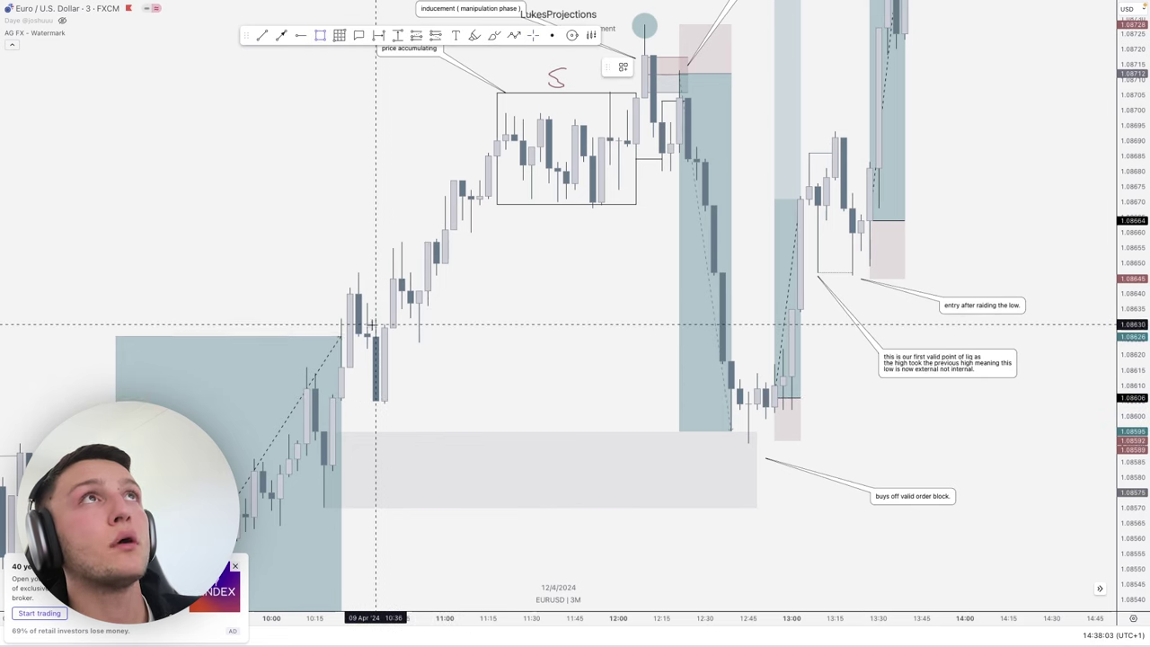
pyautogui.moveTo(392, 319)
pyautogui.mouseDown()
pyautogui.moveTo(410, 403)
pyautogui.moveTo(435, 400)
pyautogui.mouseUp()
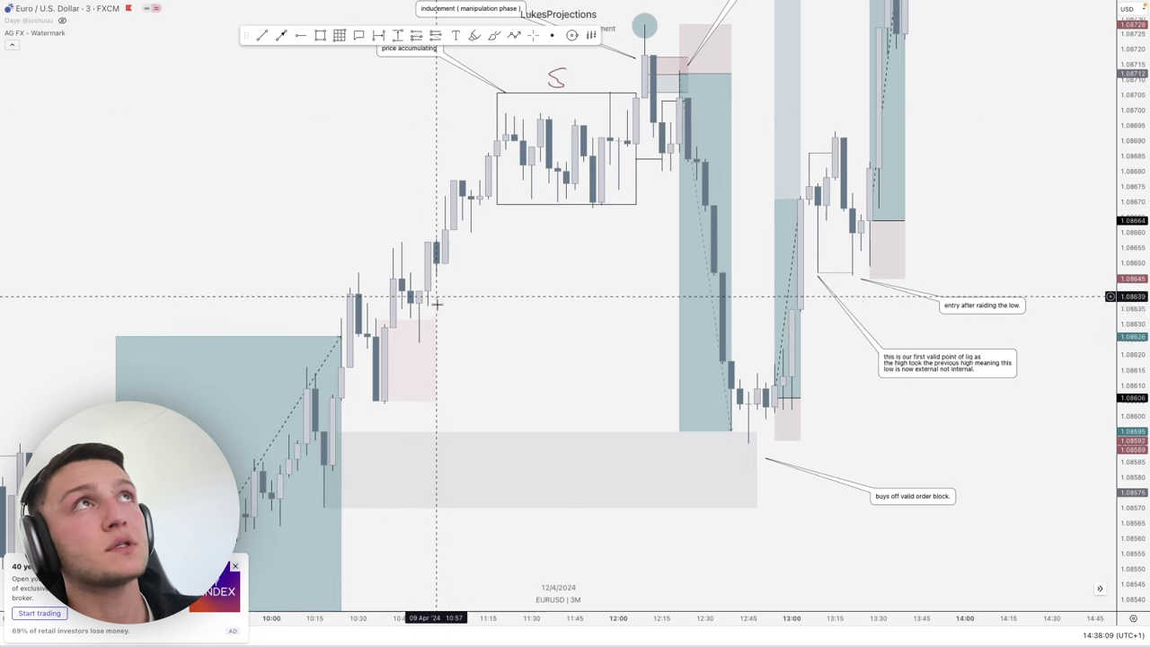
pyautogui.click(437, 361)
pyautogui.moveTo(437, 361); pyautogui.dragTo(390, 356)
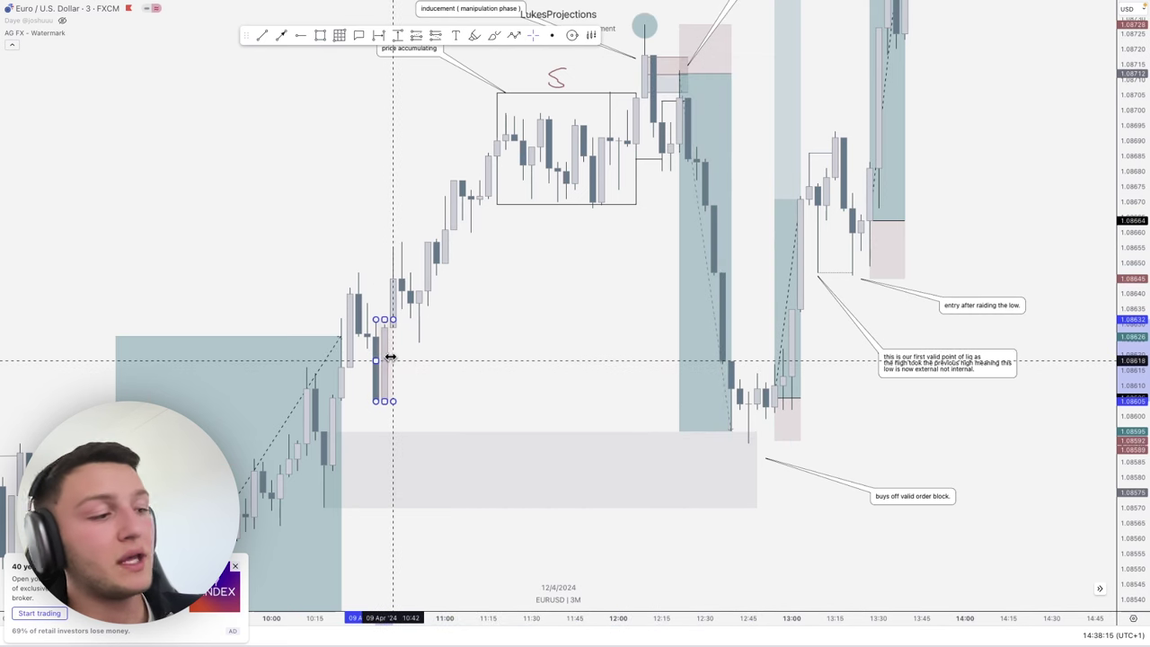
pyautogui.press('Delete')
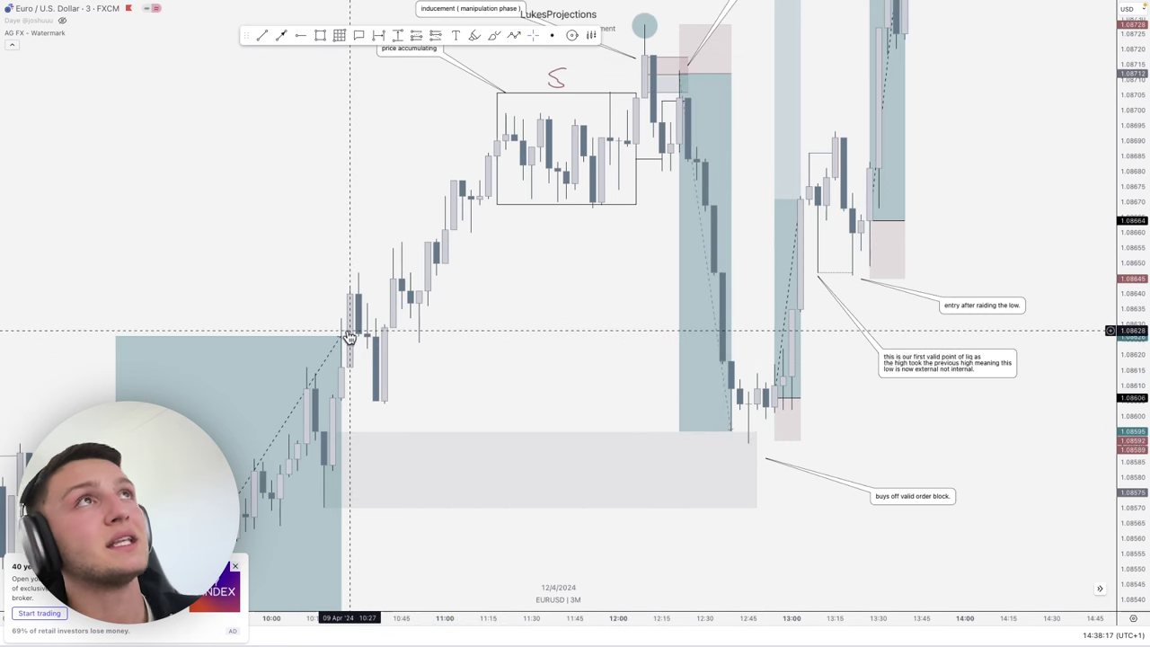
# Step: Return the chart to the 1-minute timeframe and examine the buys off the grey order block just before 13:00
pyautogui.moveTo(472, 366); pyautogui.dragTo(536, 363)
pyautogui.moveTo(674, 380); pyautogui.dragTo(537, 390)
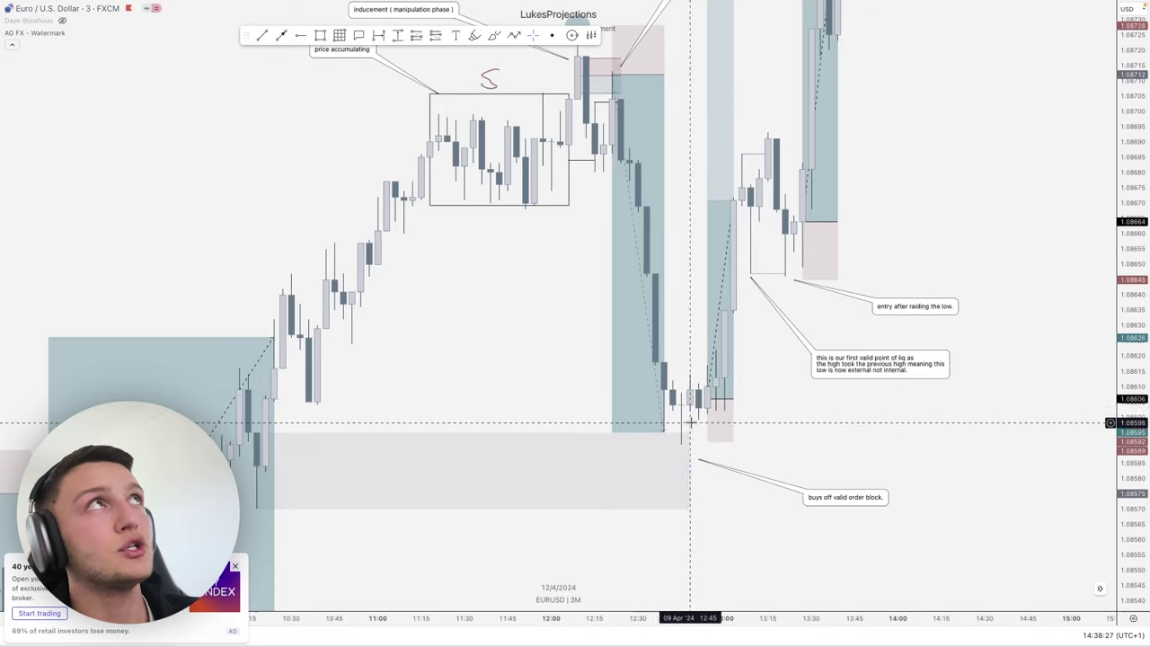
pyautogui.moveTo(747, 414); pyautogui.dragTo(690, 489)
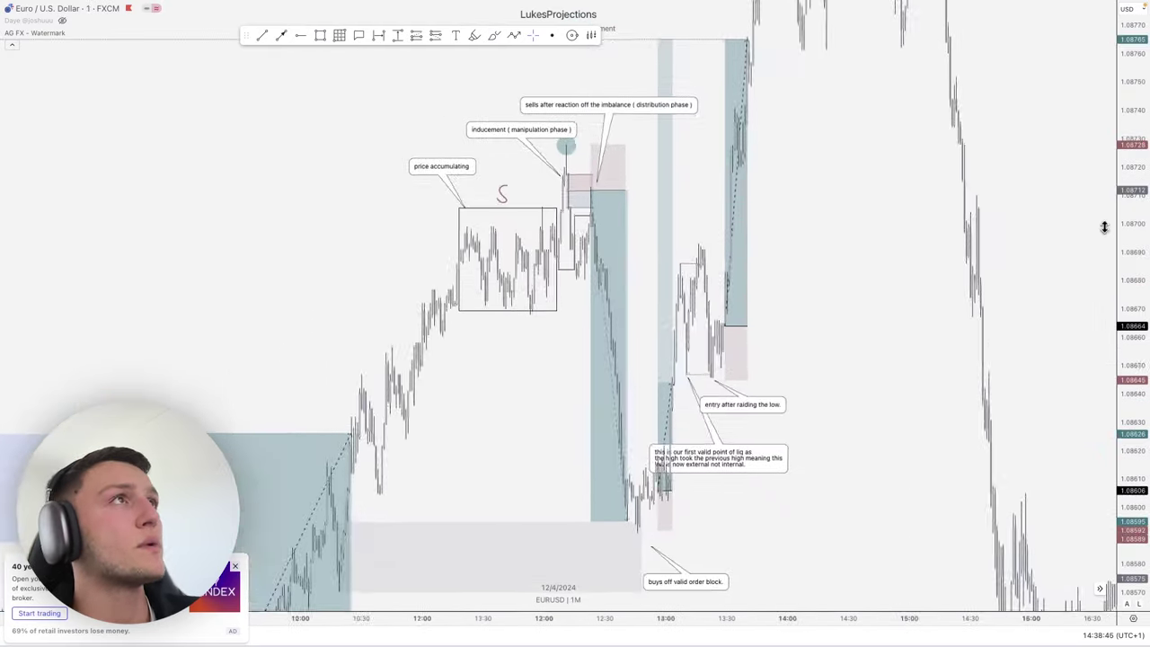
pyautogui.scroll(5, 634, 524)
pyautogui.moveTo(634, 524); pyautogui.dragTo(1070, 454)
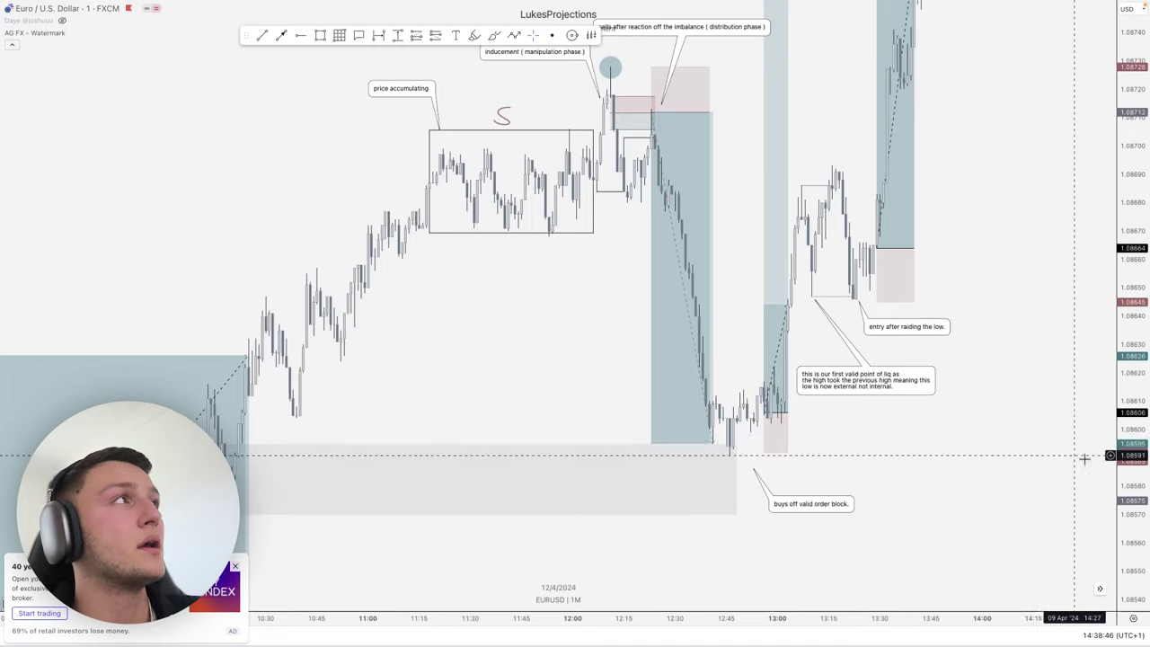
pyautogui.moveTo(1129, 505); pyautogui.dragTo(1129, 359)
pyautogui.scroll(4, 791, 498)
pyautogui.moveTo(779, 498); pyautogui.dragTo(959, 461)
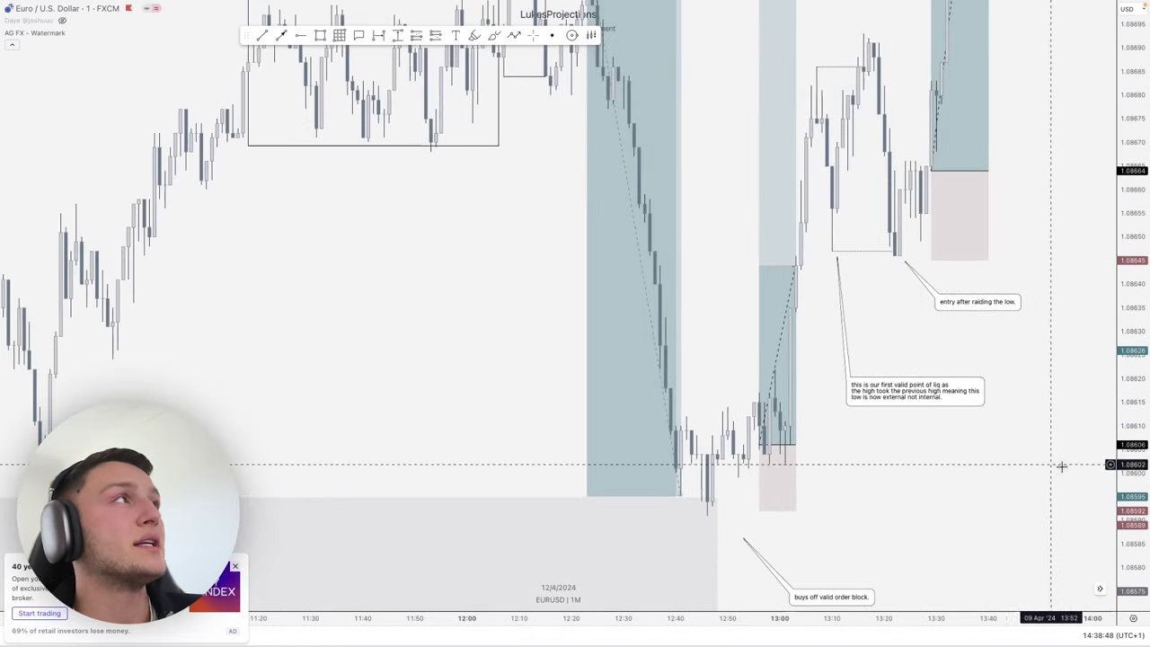
pyautogui.moveTo(1132, 479); pyautogui.dragTo(1133, 431)
pyautogui.moveTo(914, 523); pyautogui.dragTo(924, 470)
# Step: Examine the whole sequence from the accumulation range through inducement and distribution down to the order block
pyautogui.moveTo(1141, 219); pyautogui.dragTo(1133, 459)
pyautogui.scroll(-5, 1033, 451)
pyautogui.moveTo(1142, 309); pyautogui.dragTo(933, 439)
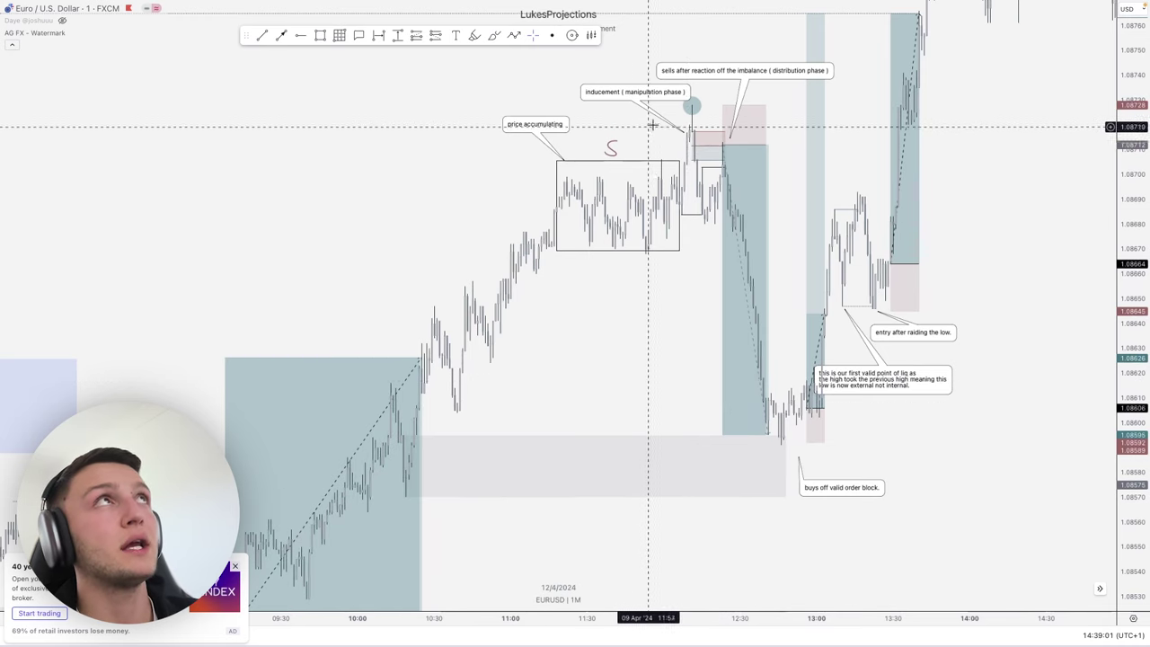
pyautogui.click(737, 307)
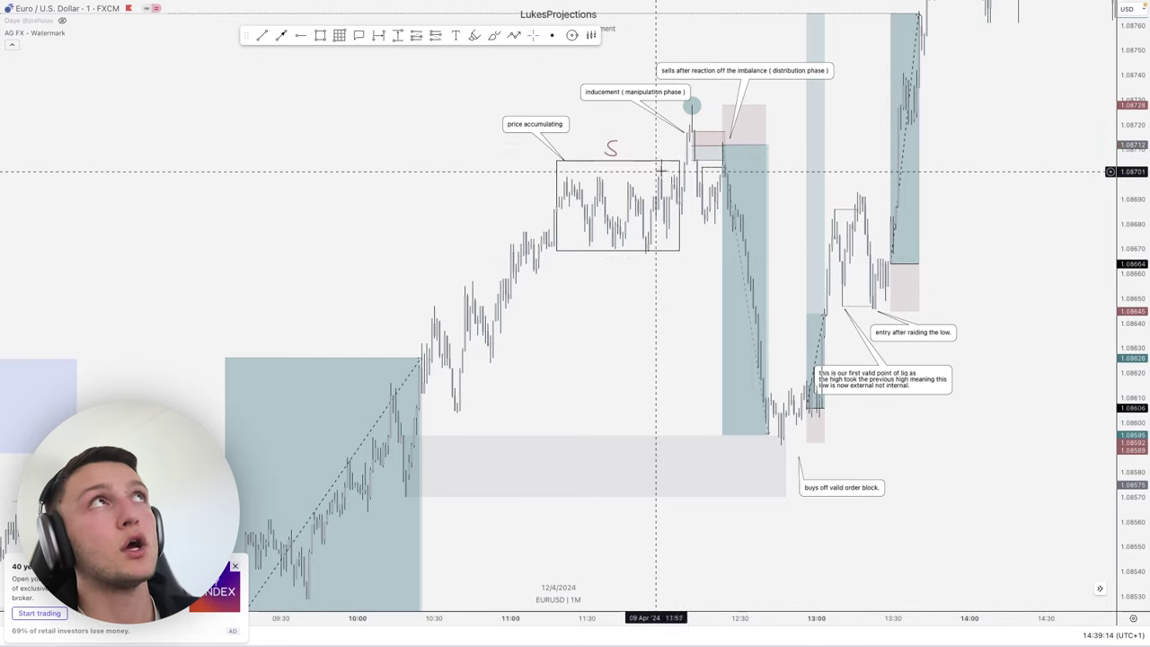
pyautogui.moveTo(711, 102); pyautogui.dragTo(682, 139)
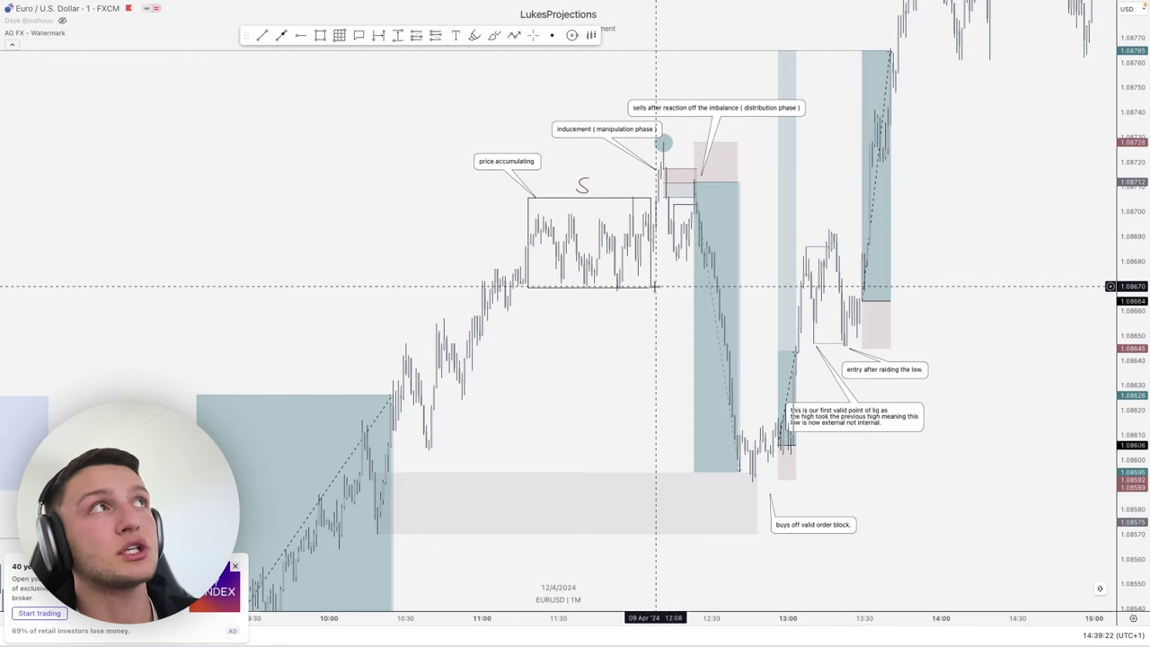
pyautogui.moveTo(659, 358); pyautogui.dragTo(682, 344)
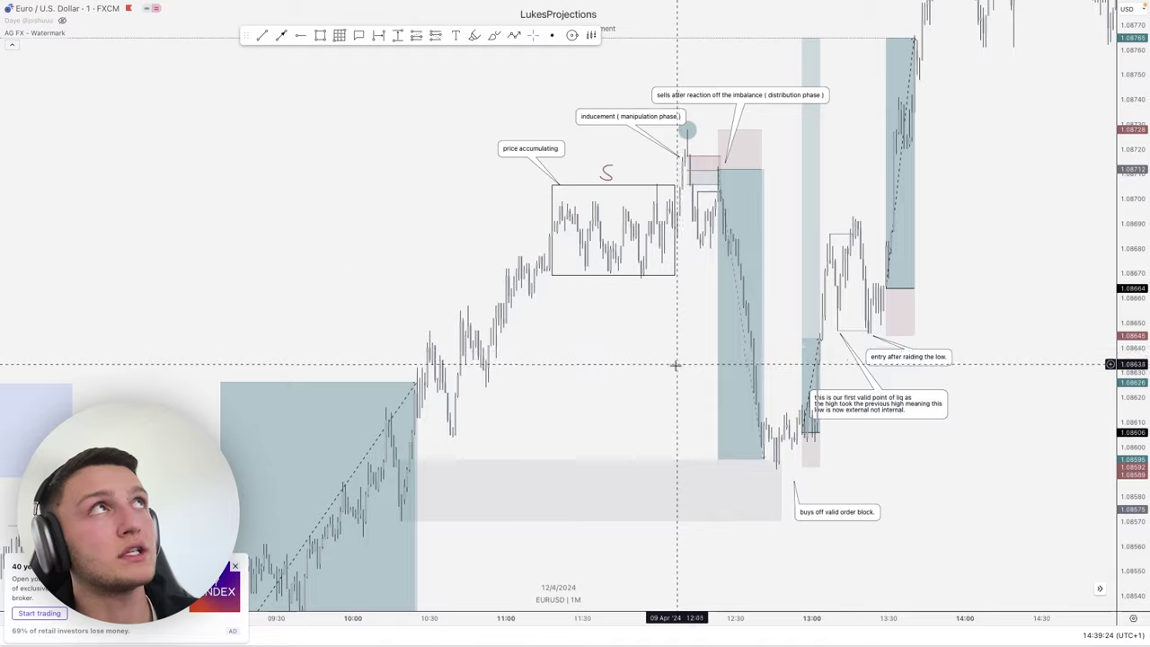
# Step: Inspect the long position off the order block just before 13:00 by showing its stop and risk/reward details
pyautogui.scroll(2, 675, 364)
pyautogui.scroll(5, 1078, 467)
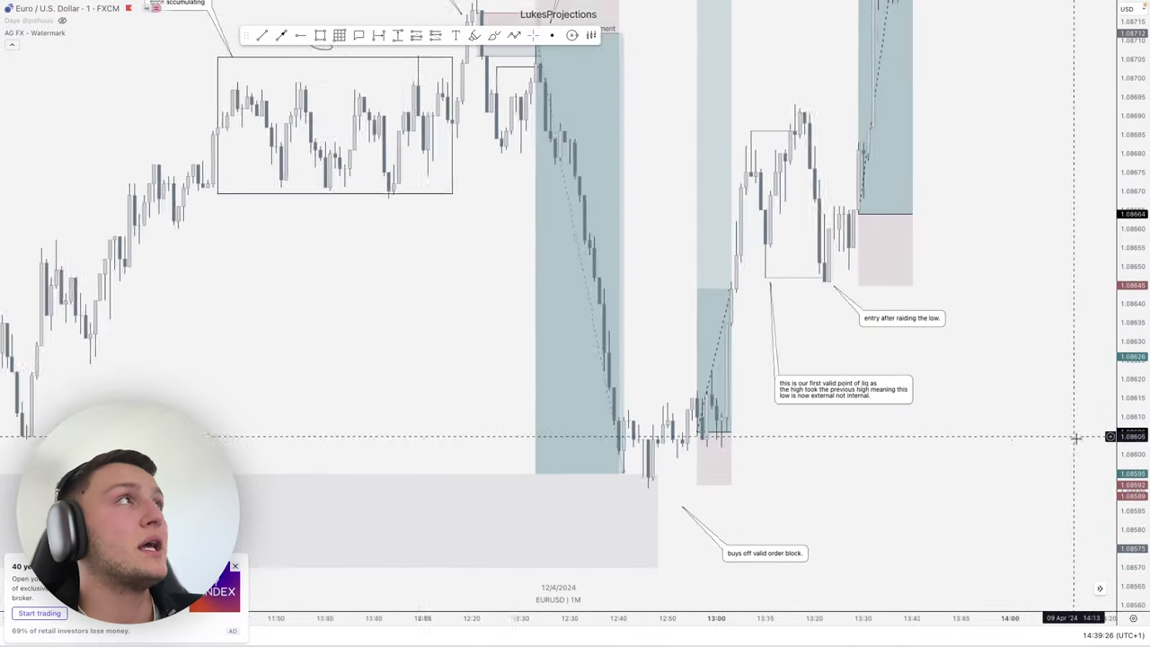
pyautogui.moveTo(1138, 431); pyautogui.dragTo(1138, 328)
pyautogui.moveTo(958, 479); pyautogui.dragTo(1010, 367)
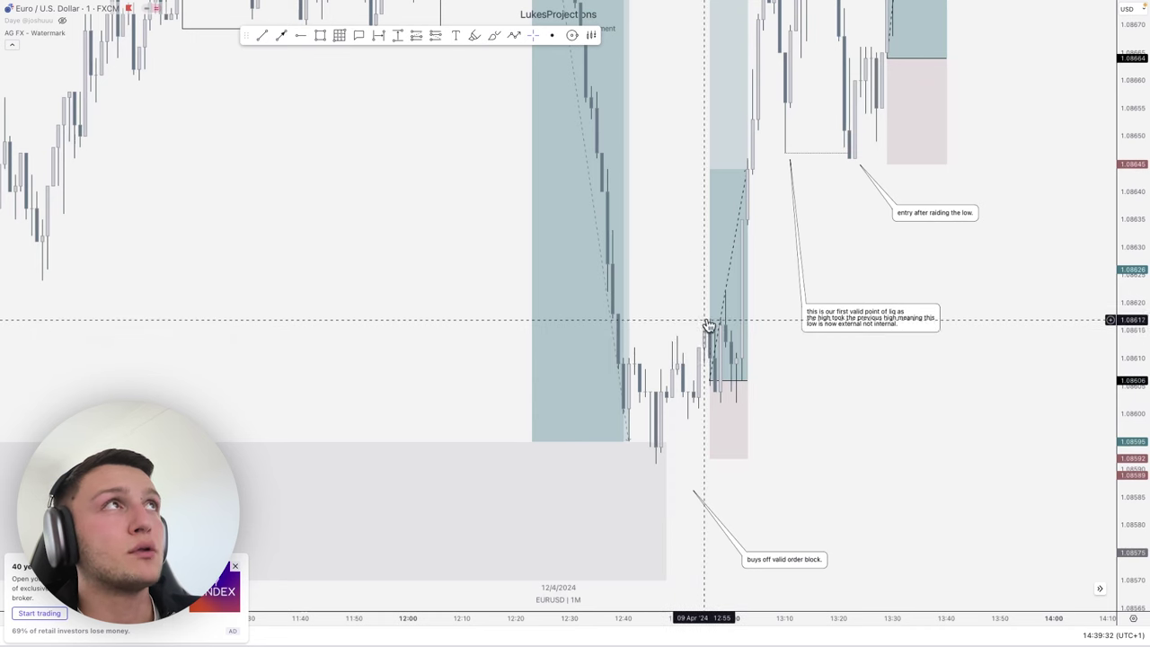
pyautogui.click(712, 365)
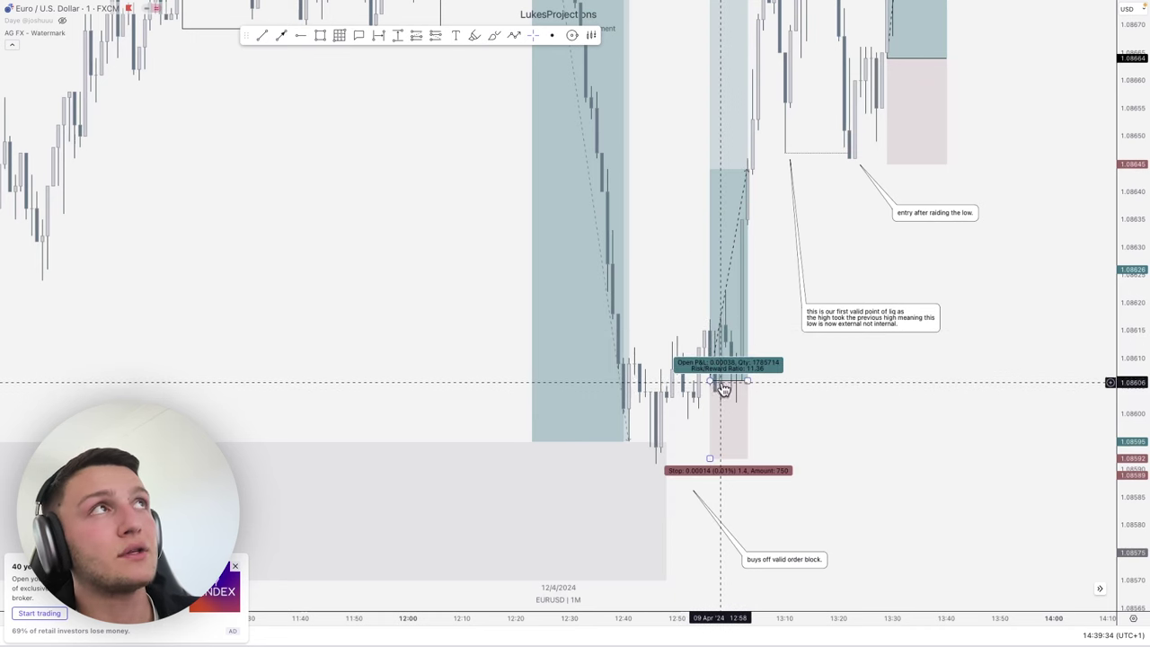
# Step: Examine the long position off the order block near 12:58 against the wider accumulation, inducement and distribution sequence
pyautogui.moveTo(776, 388); pyautogui.dragTo(748, 395)
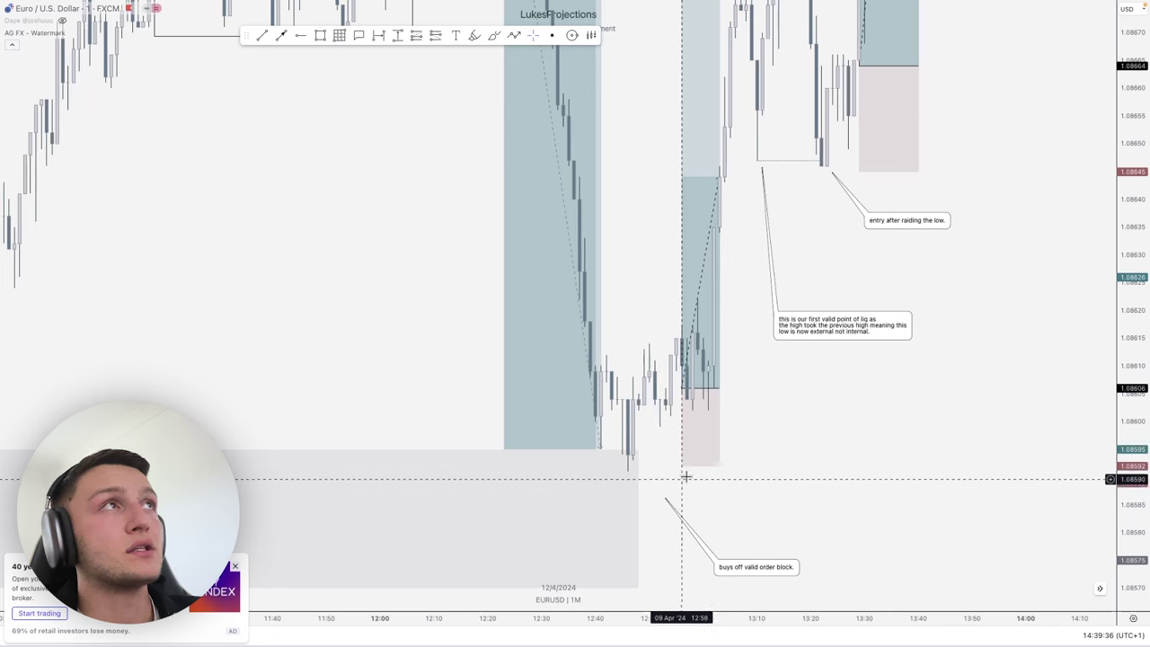
pyautogui.click(685, 468)
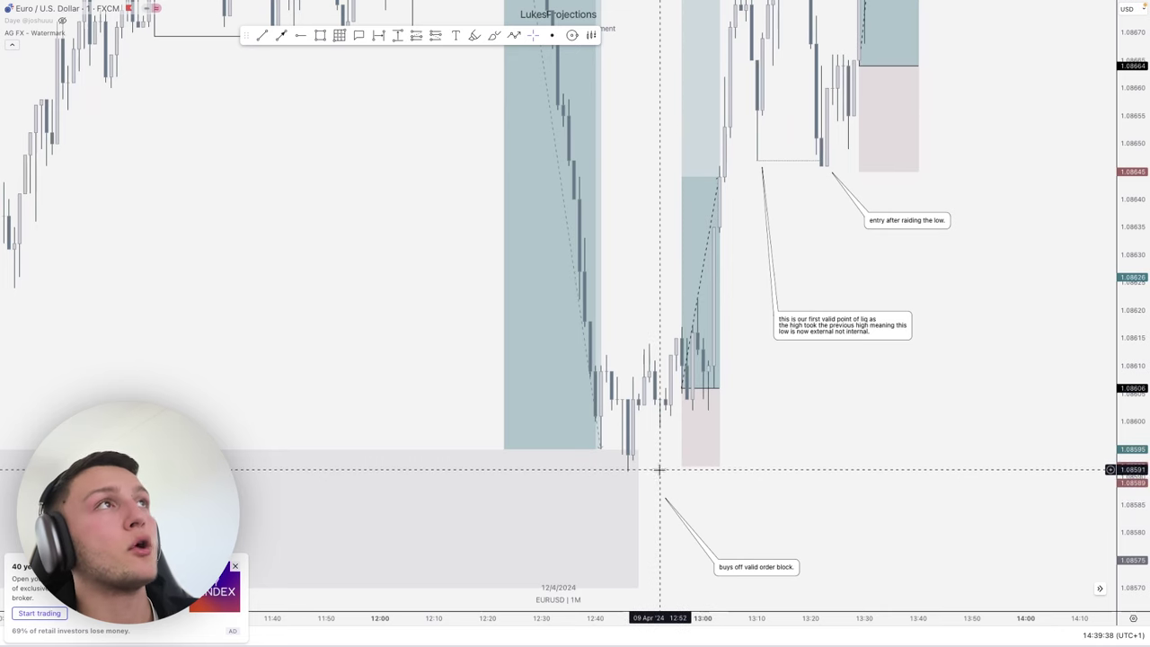
pyautogui.moveTo(749, 488)
pyautogui.mouseDown()
pyautogui.moveTo(764, 464)
pyautogui.moveTo(746, 437)
pyautogui.moveTo(626, 618)
pyautogui.mouseUp()
pyautogui.moveTo(1139, 257); pyautogui.dragTo(1082, 579)
pyautogui.scroll(-4, 711, 344)
pyautogui.scroll(-6, 726, 180)
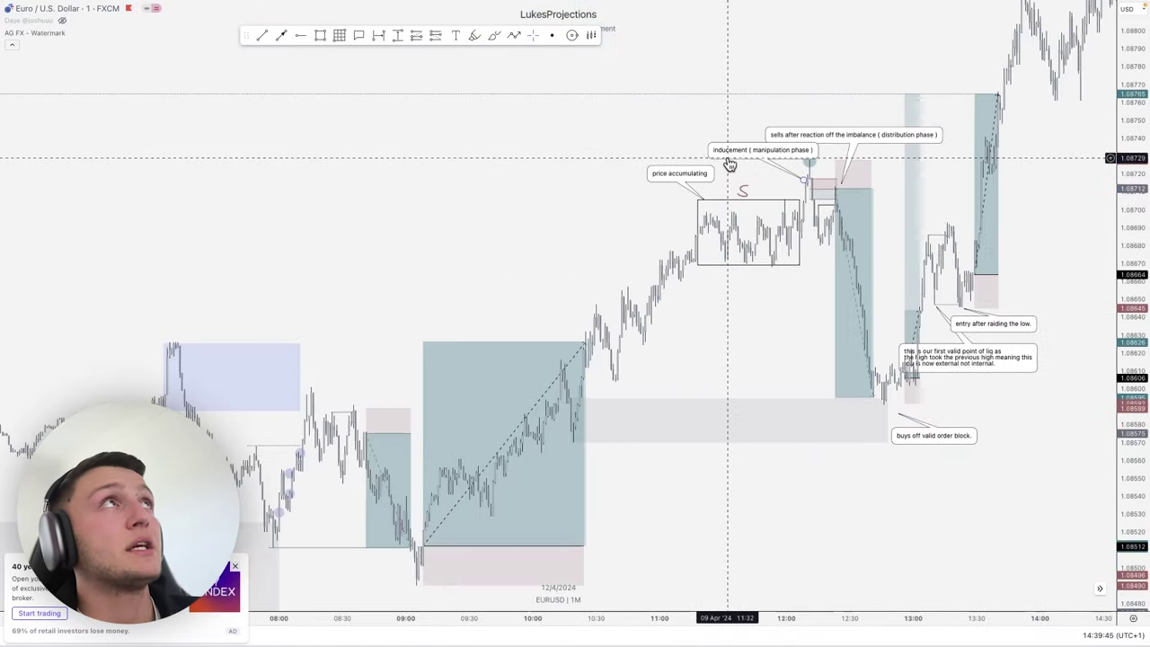
pyautogui.scroll(5, 988, 166)
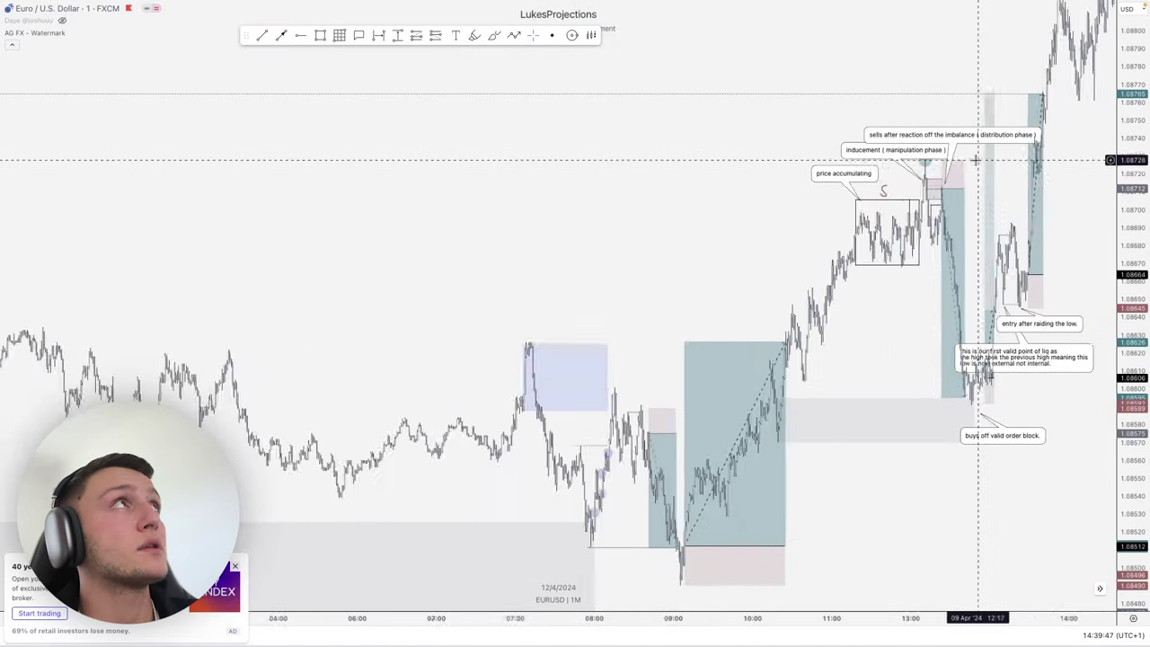
# Step: Examine the wider 1-minute price history before and after the annotated setup, from 8 April to 10 April
pyautogui.scroll(-7, 621, 169)
pyautogui.moveTo(570, 177); pyautogui.dragTo(621, 223)
pyautogui.scroll(-4, 621, 224)
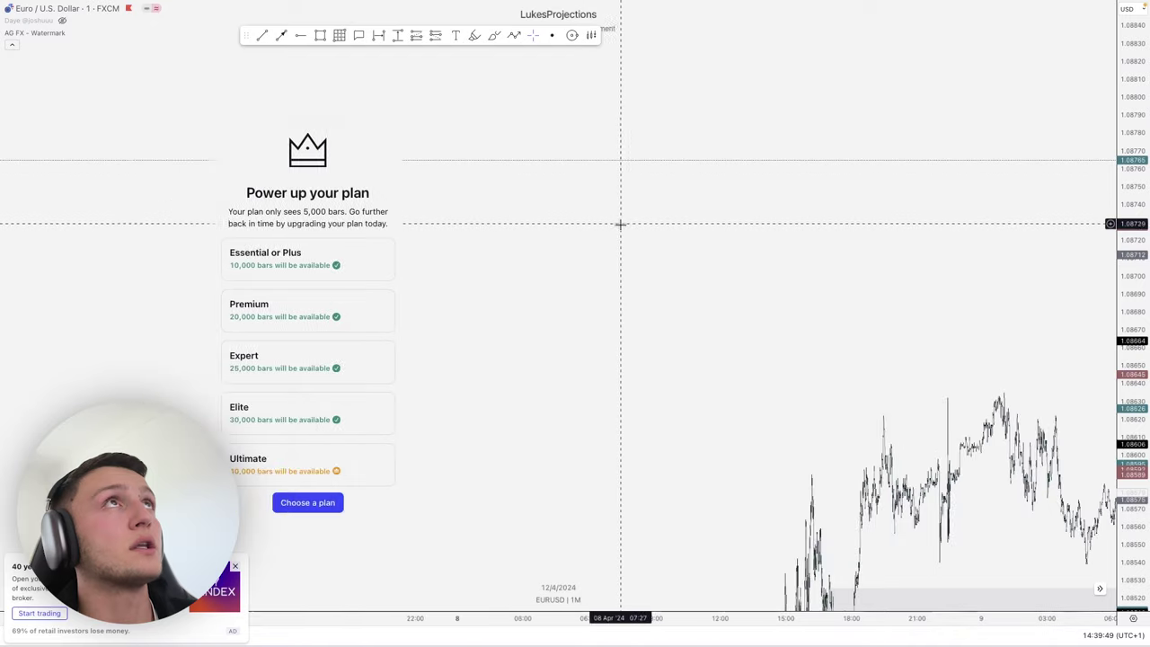
pyautogui.moveTo(721, 216); pyautogui.dragTo(515, 206)
pyautogui.hscroll(4, 473, 205)
pyautogui.scroll(2, 440, 232)
pyautogui.scroll(5, 818, 287)
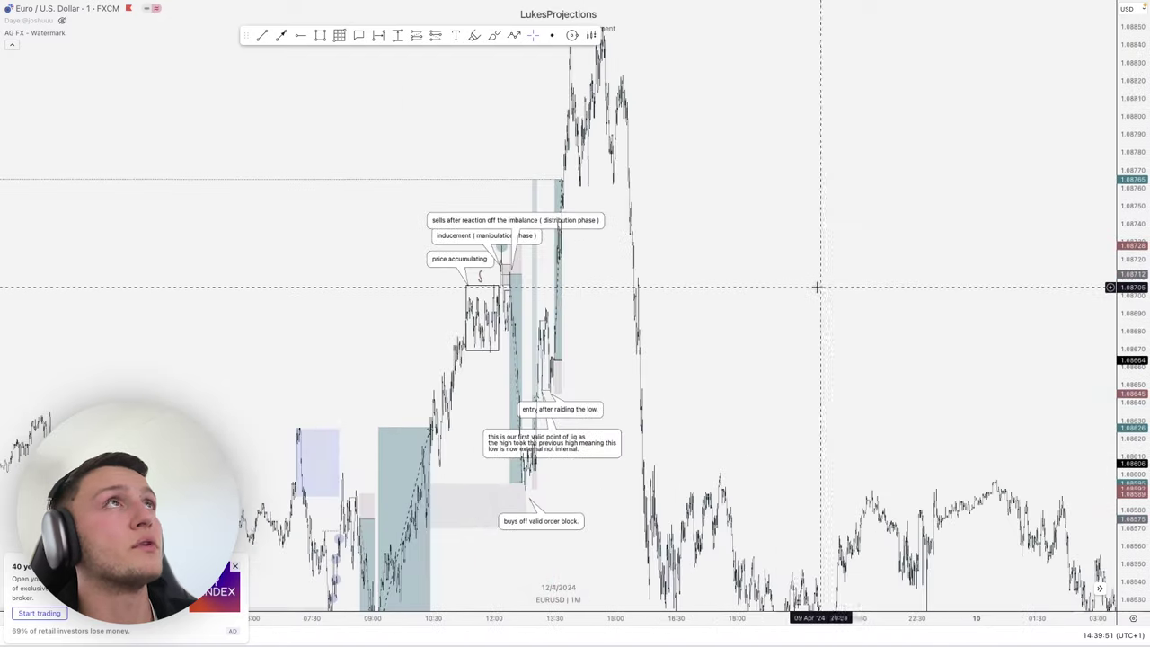
# Step: Brush horizontal red lines at about 1.08665 from the 13:10 down candle across to the 13:20 sell-off
pyautogui.scroll(4, 827, 341)
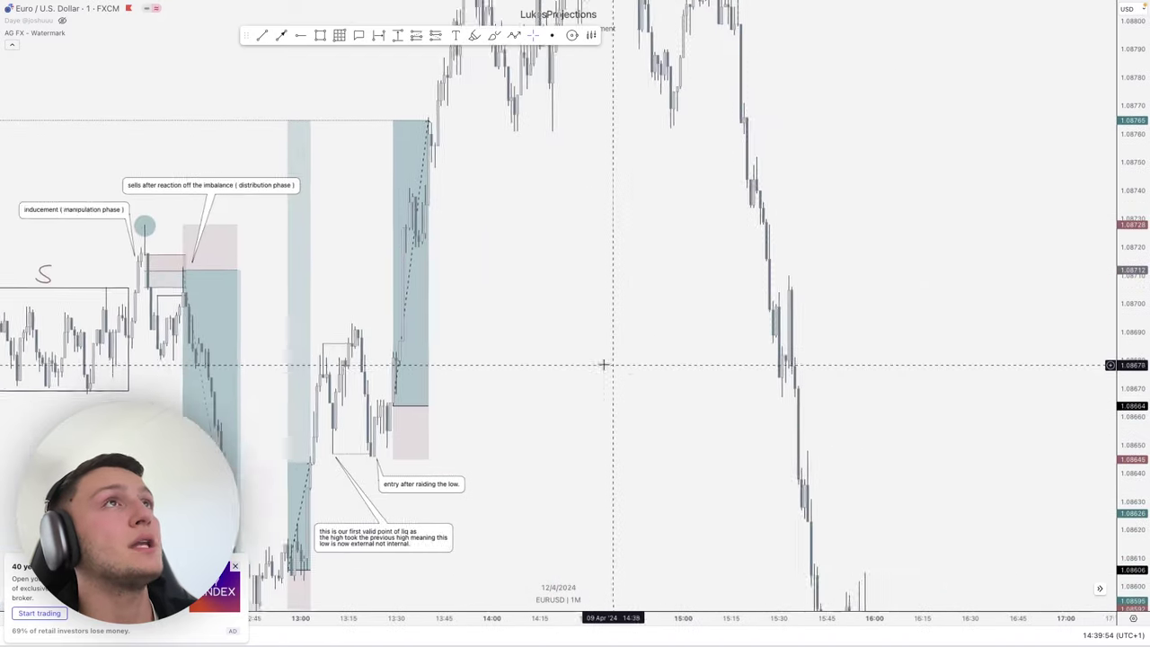
pyautogui.hscroll(-8, 657, 367)
pyautogui.moveTo(1133, 449); pyautogui.dragTo(1133, 194)
pyautogui.scroll(4, 904, 315)
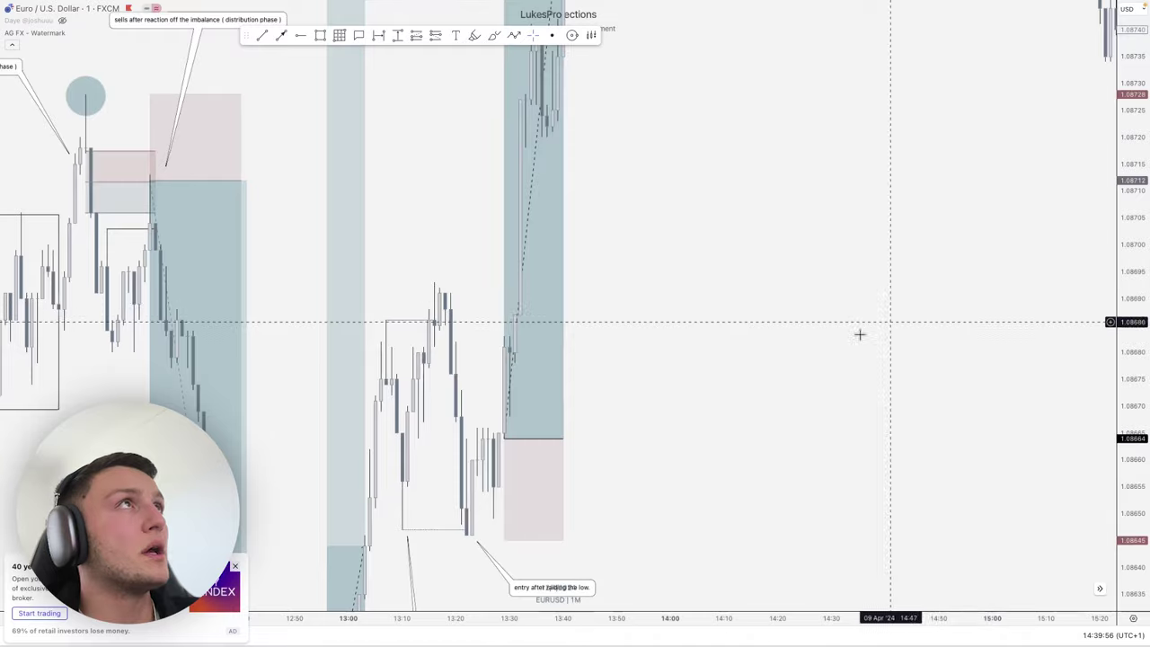
pyautogui.moveTo(462, 372); pyautogui.dragTo(973, 323)
pyautogui.scroll(2, 972, 323)
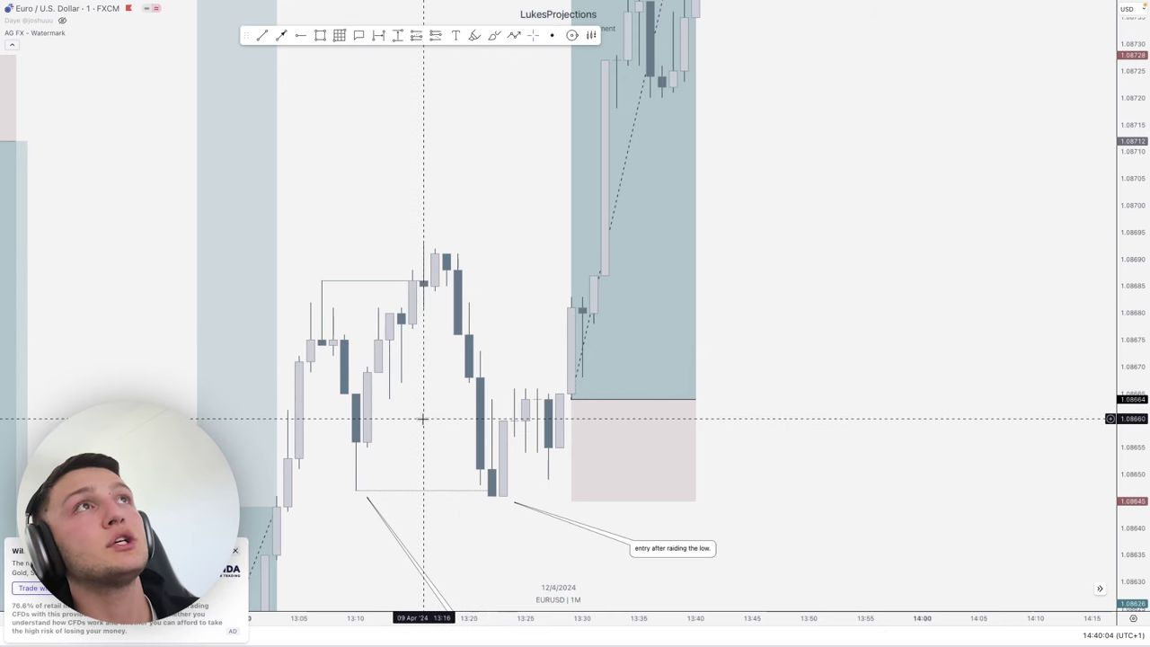
pyautogui.click(497, 36)
pyautogui.click(389, 399)
pyautogui.click(480, 399)
pyautogui.moveTo(357, 393); pyautogui.dragTo(401, 392)
# Step: Brush a red line along the 13:10 low at about 1.08647 and draw an upward arrow and a cross between the lines
pyautogui.click(357, 489)
pyautogui.click(412, 490)
pyautogui.moveTo(359, 490); pyautogui.dragTo(490, 488)
pyautogui.moveTo(423, 470)
pyautogui.mouseDown()
pyautogui.moveTo(412, 452)
pyautogui.moveTo(434, 459)
pyautogui.mouseUp()
pyautogui.moveTo(417, 412); pyautogui.dragTo(430, 425)
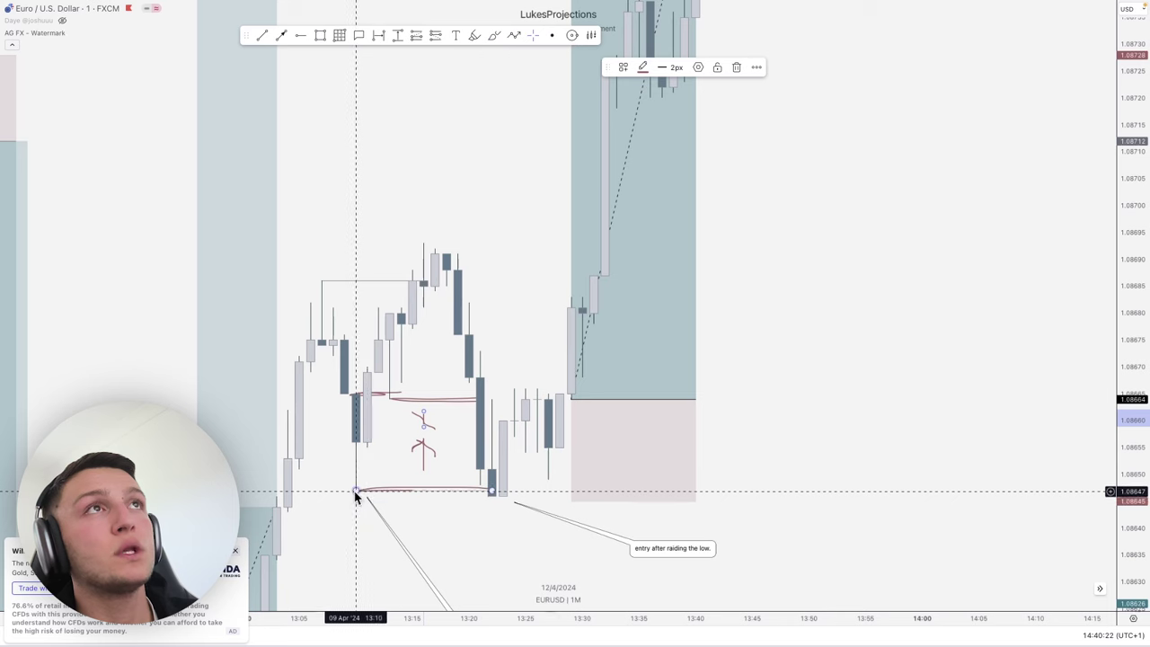
pyautogui.click(527, 372)
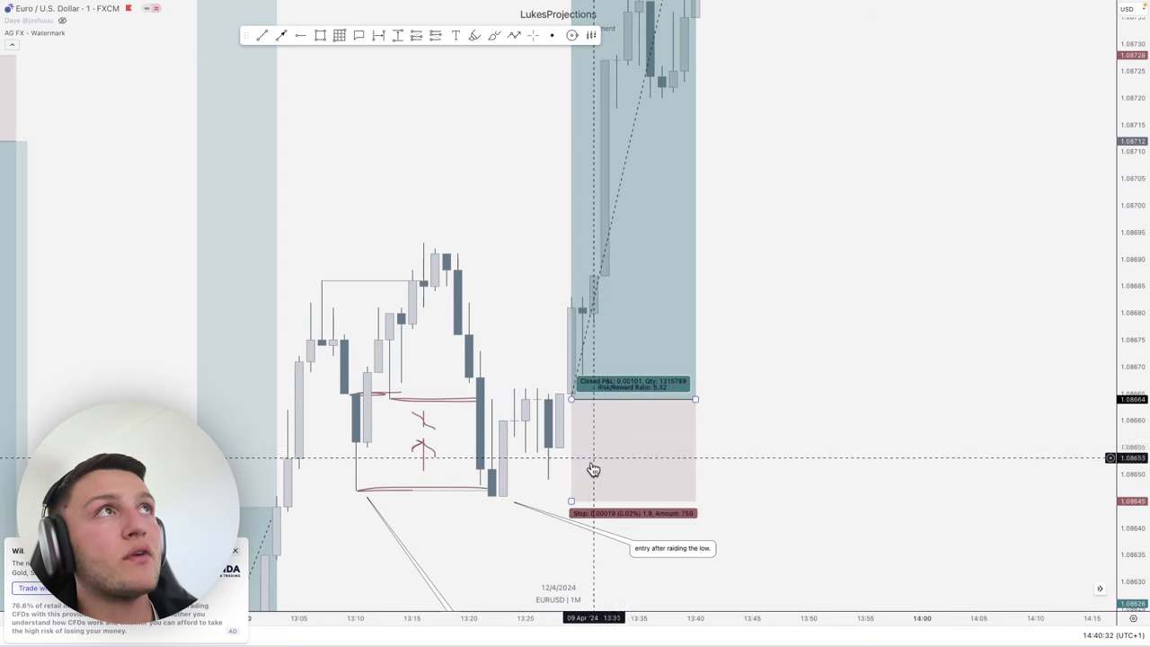
# Step: Examine the full sequence from the accumulation range through distribution to the entry after raiding the low
pyautogui.moveTo(527, 270); pyautogui.dragTo(532, 646)
pyautogui.scroll(-4, 510, 359)
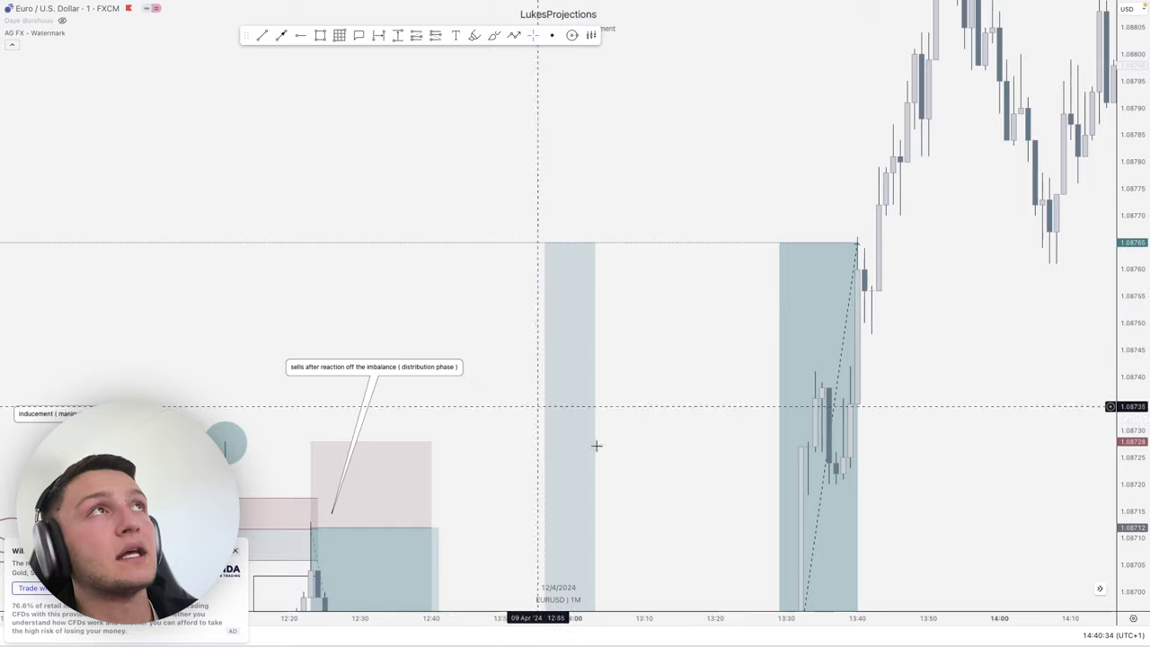
pyautogui.moveTo(667, 463); pyautogui.dragTo(703, 336)
pyautogui.moveTo(1130, 220); pyautogui.dragTo(1033, 481)
pyautogui.scroll(-3, 1019, 480)
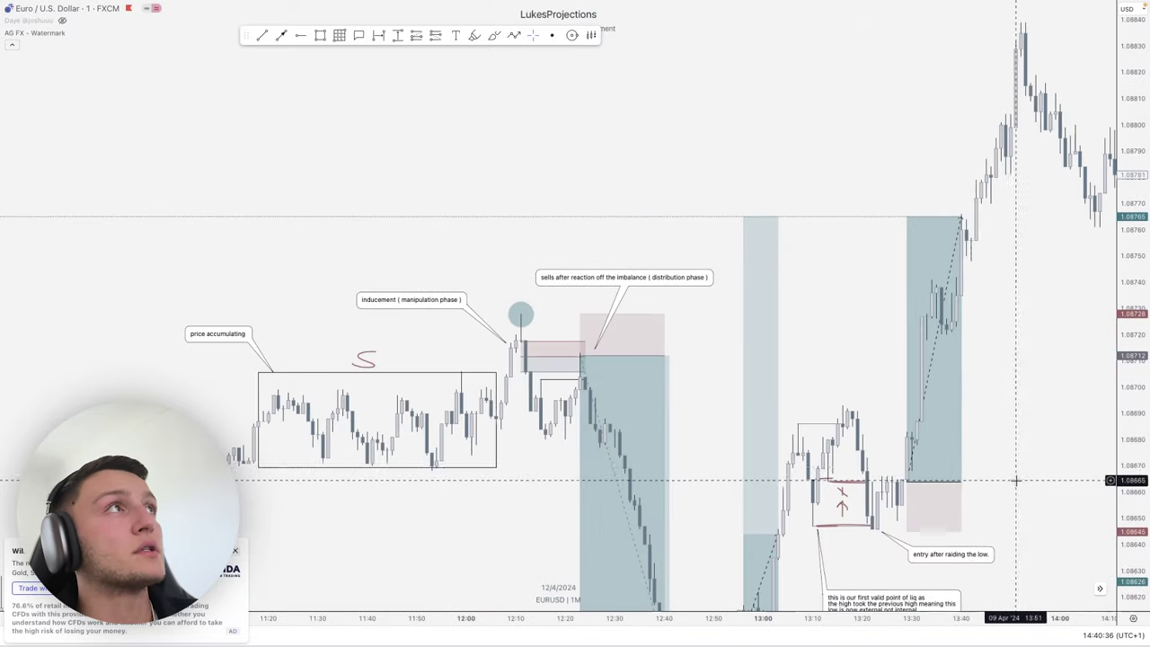
pyautogui.scroll(-5, 814, 267)
pyautogui.hscroll(2, 814, 266)
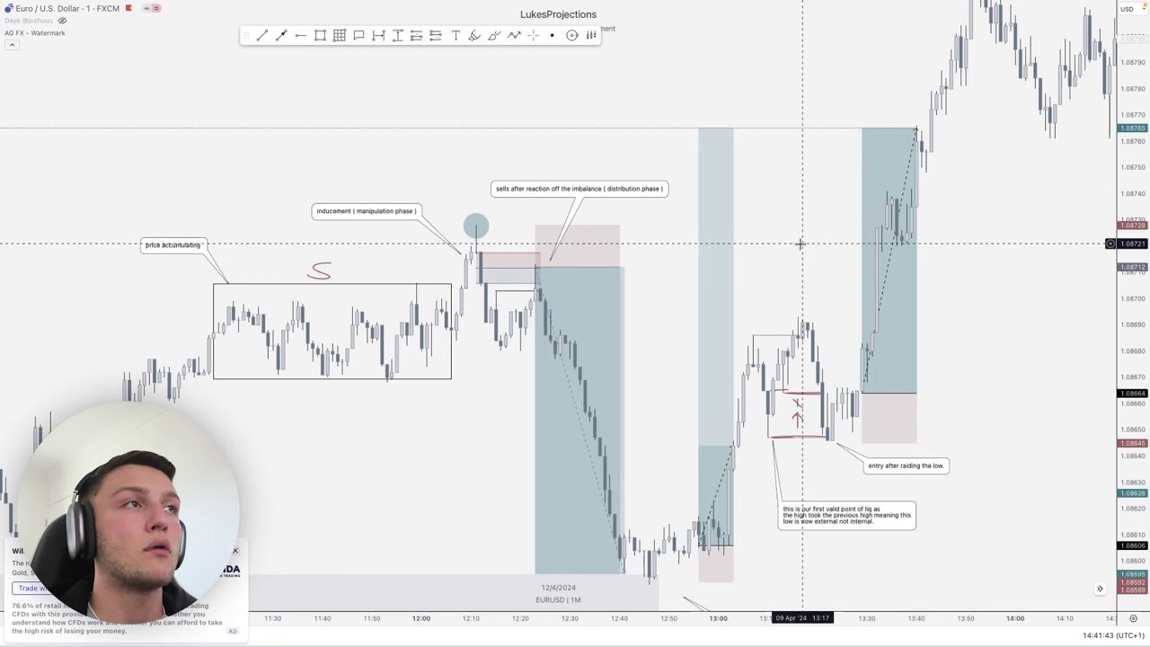
# Step: Box the price action from 10:53 to 11:52 between 1.08629 and 1.08703, and delete the box
pyautogui.moveTo(581, 286)
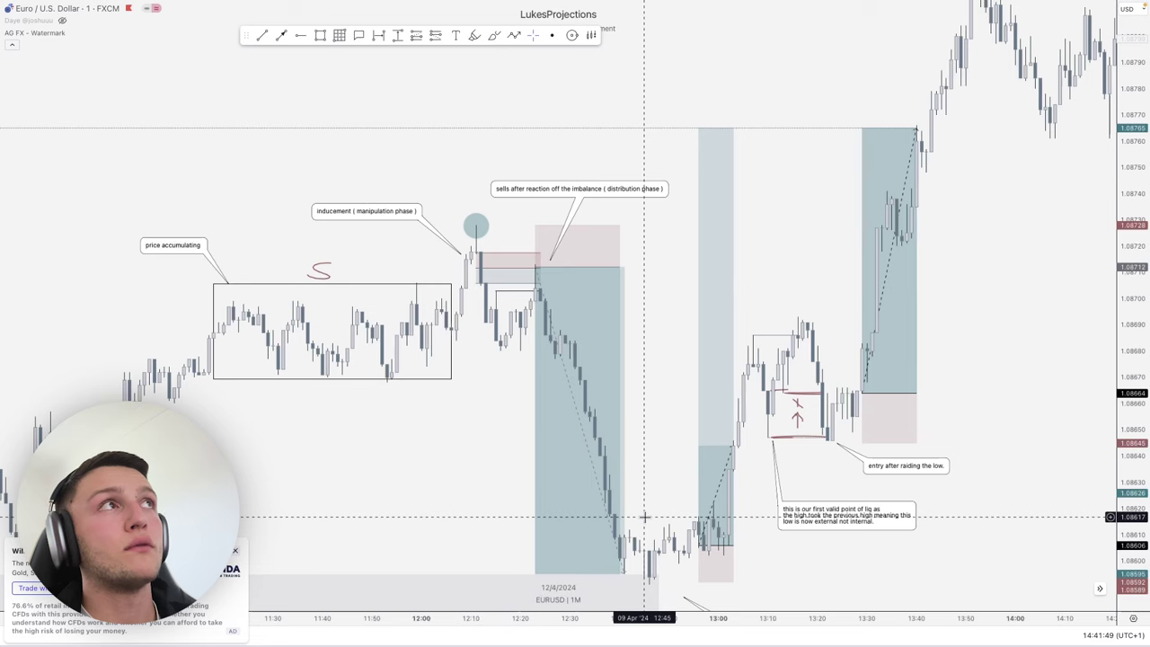
pyautogui.hscroll(-6, 643, 513)
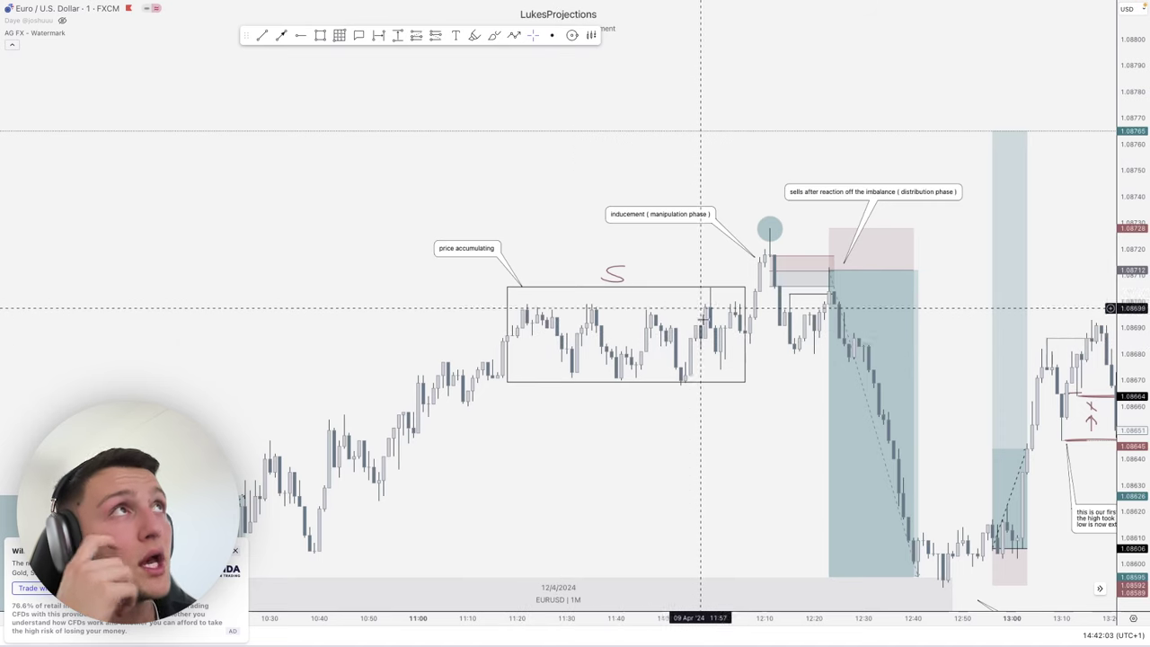
pyautogui.click(320, 35)
pyautogui.moveTo(383, 487)
pyautogui.mouseDown()
pyautogui.moveTo(531, 385)
pyautogui.moveTo(668, 333)
pyautogui.moveTo(675, 295)
pyautogui.mouseUp()
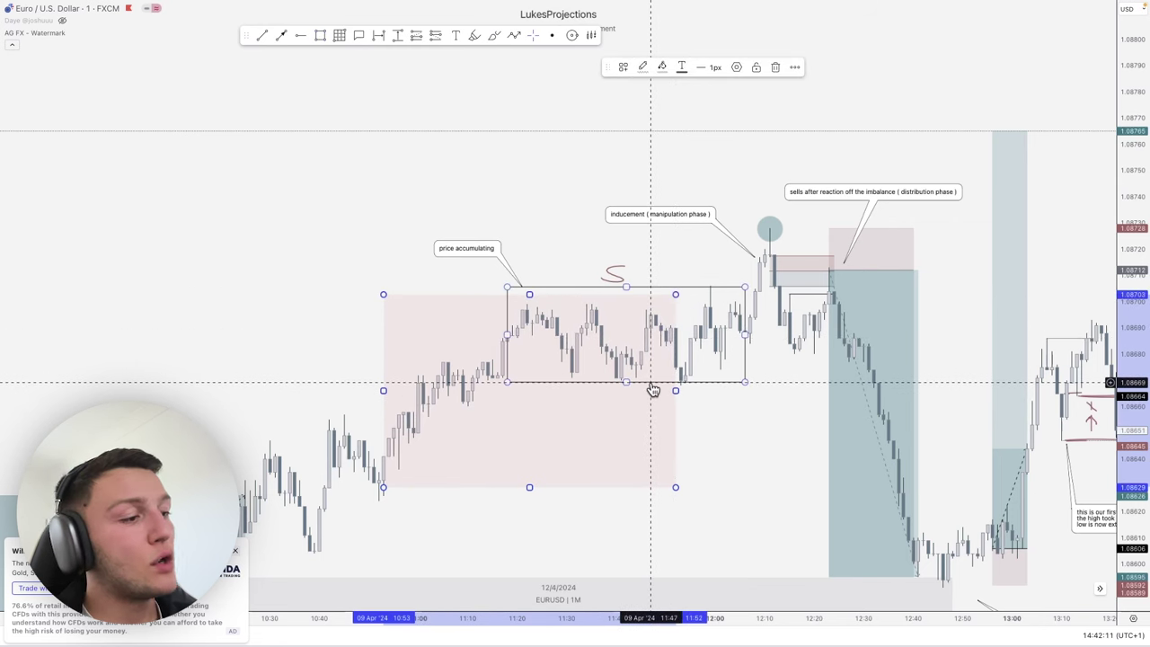
pyautogui.press('Delete')
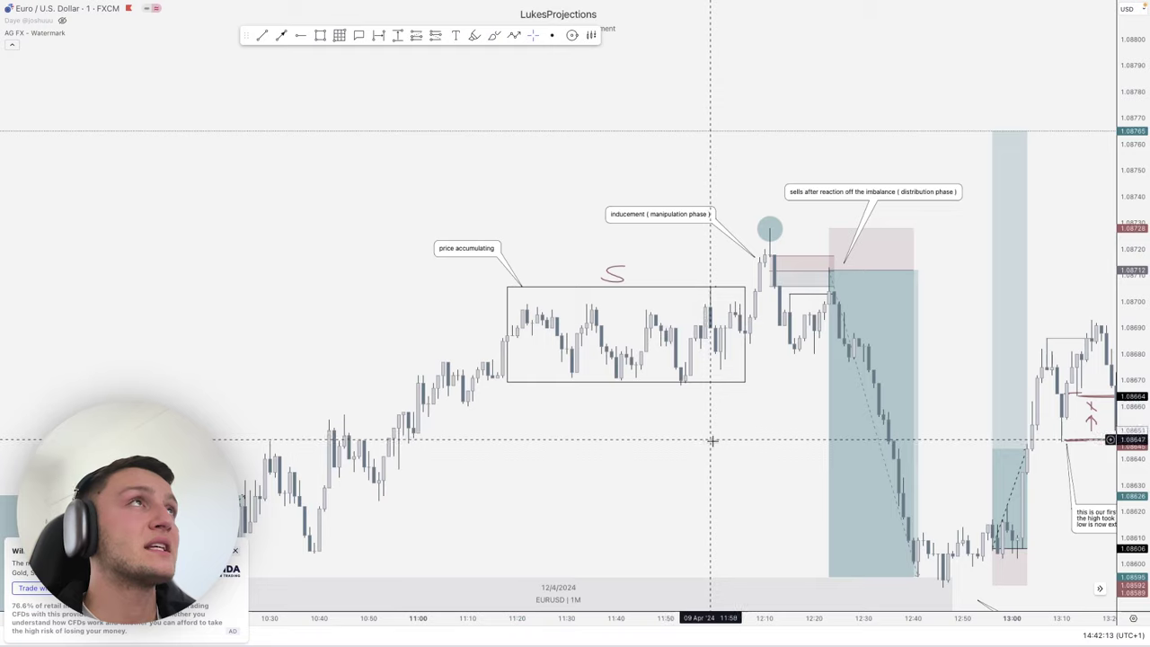
# Step: Review the buys off the order block and the entry after raiding the low through to the 13:40 target
pyautogui.moveTo(712, 440); pyautogui.dragTo(644, 449)
pyautogui.moveTo(871, 440); pyautogui.dragTo(742, 370)
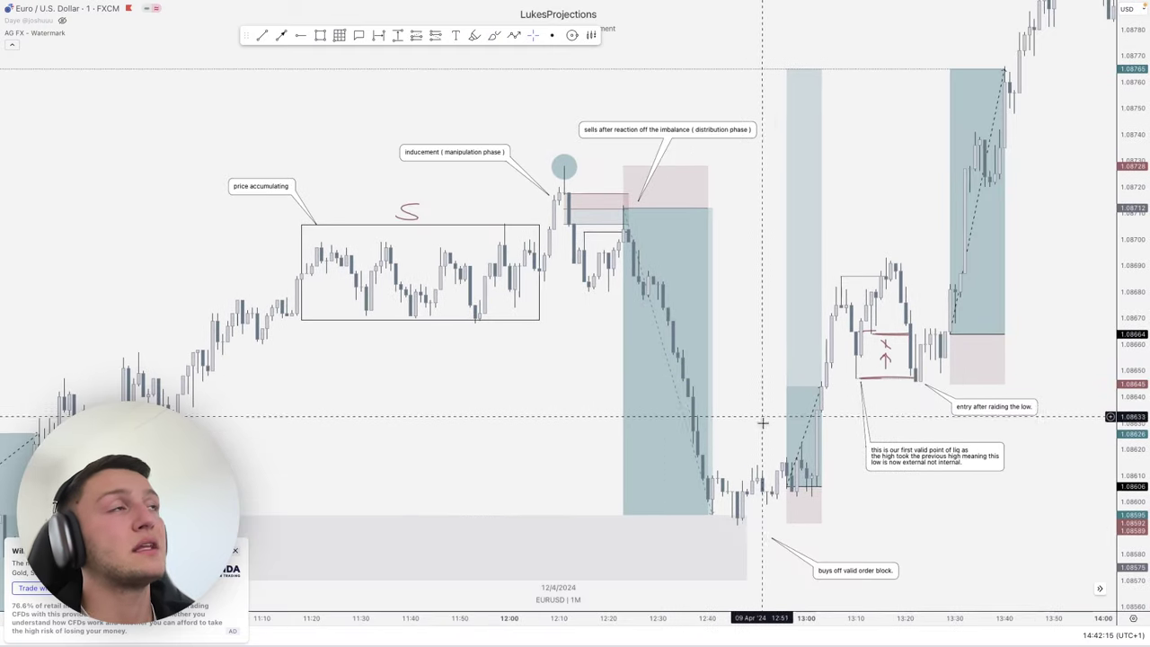
pyautogui.moveTo(887, 424); pyautogui.dragTo(799, 431)
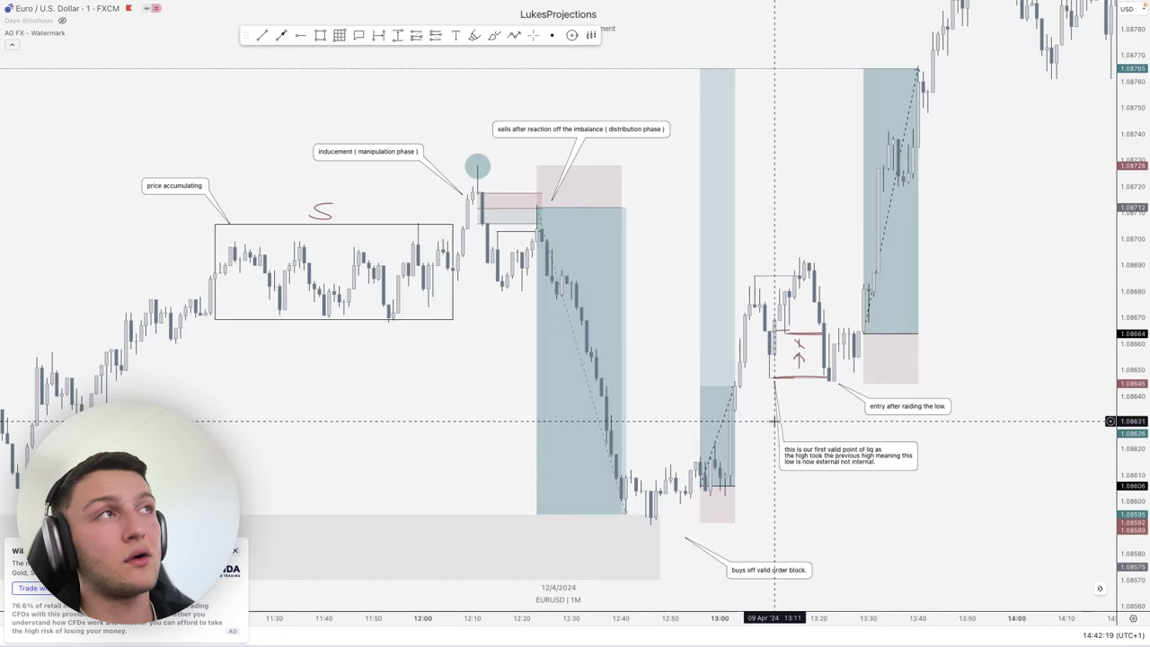
pyautogui.moveTo(937, 452); pyautogui.dragTo(876, 445)
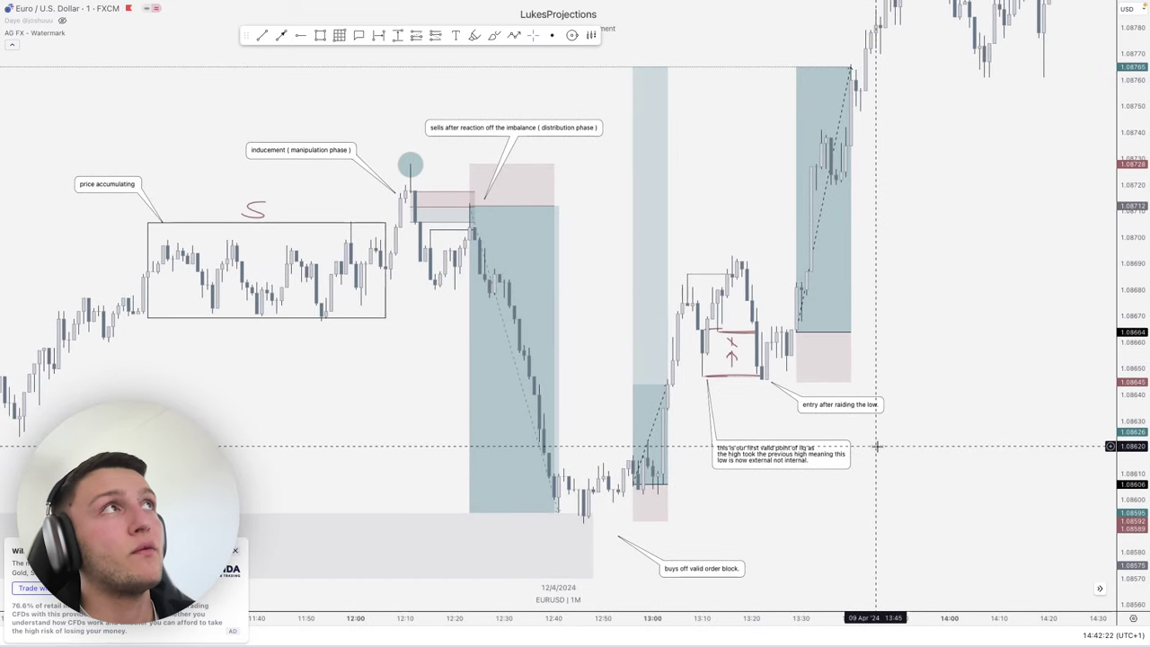